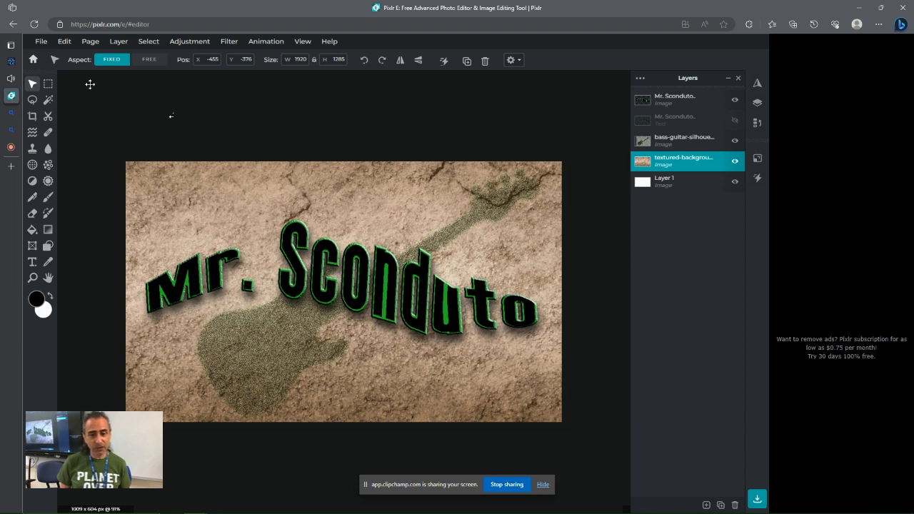
Create a new canvas from the Web 2020 preset at 1920 x 1200 px
left_click(41, 41)
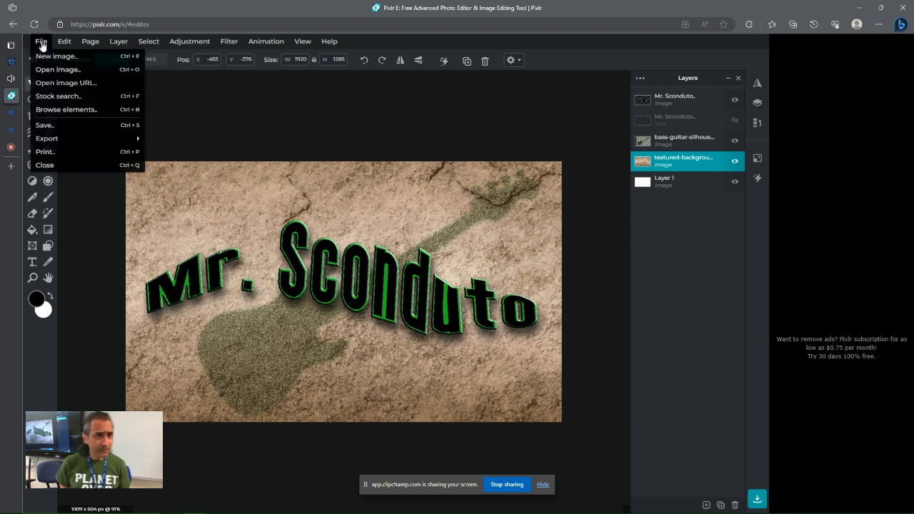
left_click(44, 55)
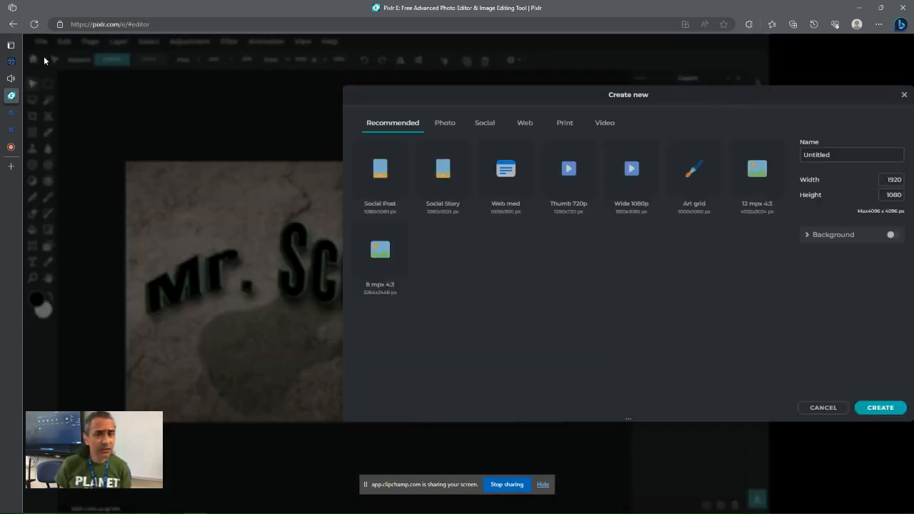
left_click_drag(569, 98, 366, 96)
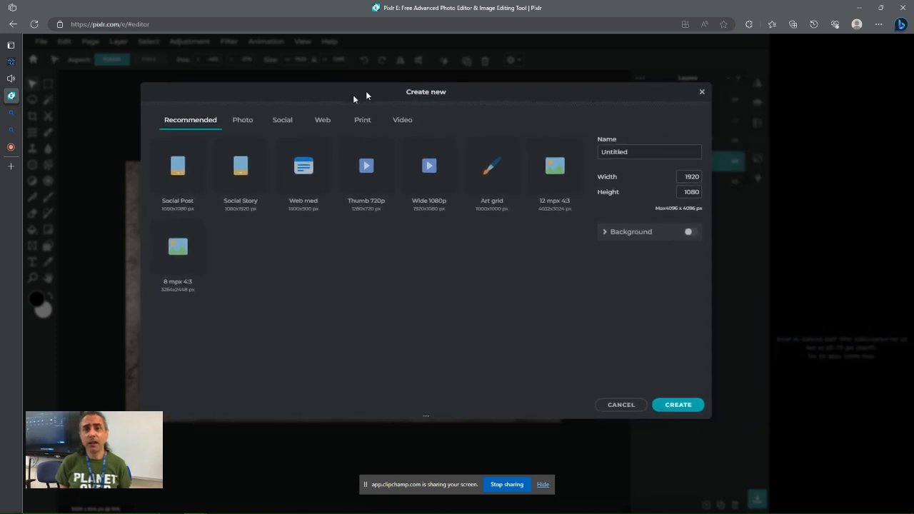
left_click(324, 121)
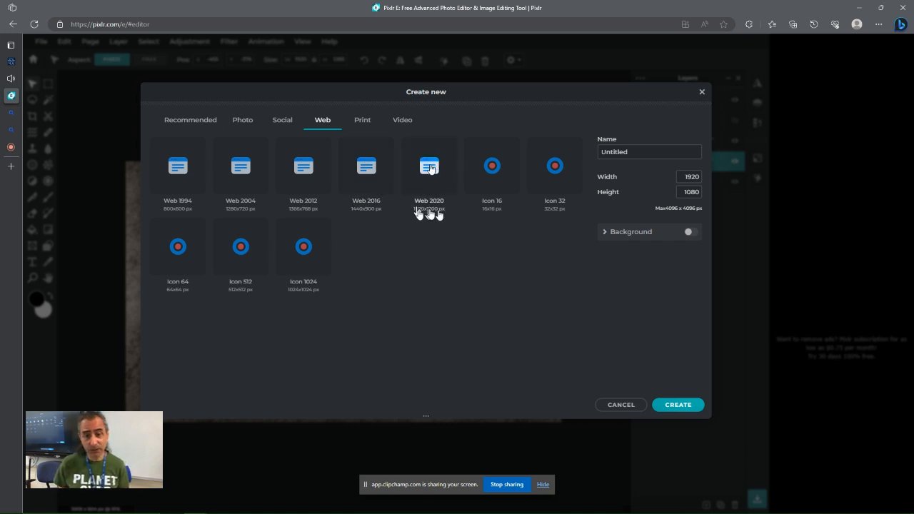
left_click(428, 170)
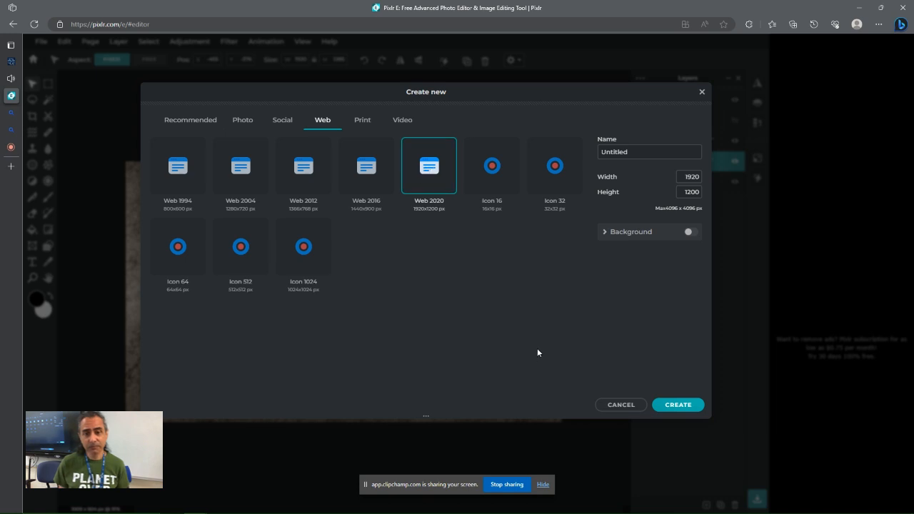
left_click(678, 405)
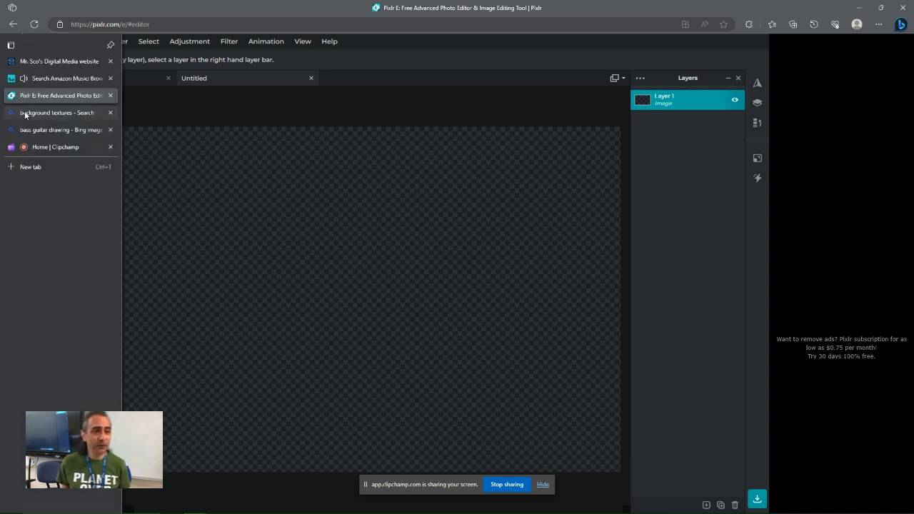
Switch to the browser tab and browse the image search results for background textures
left_click(28, 114)
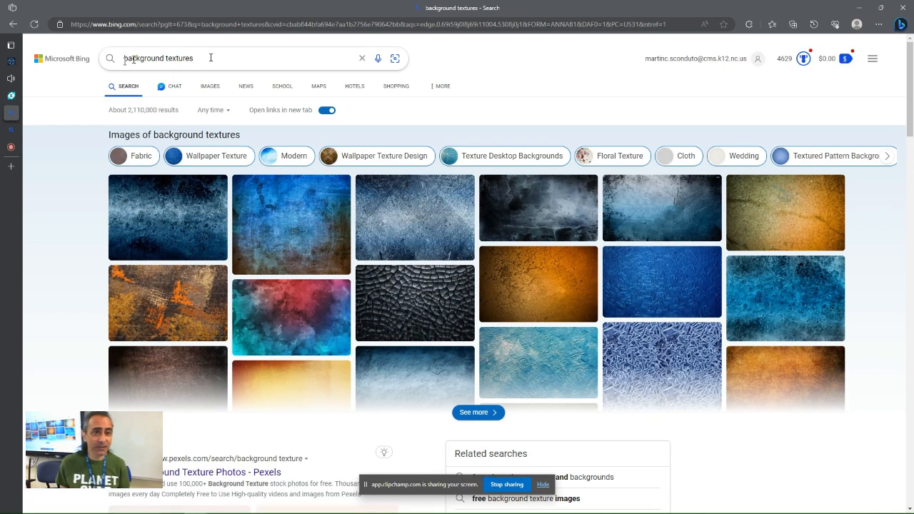
left_click(482, 414)
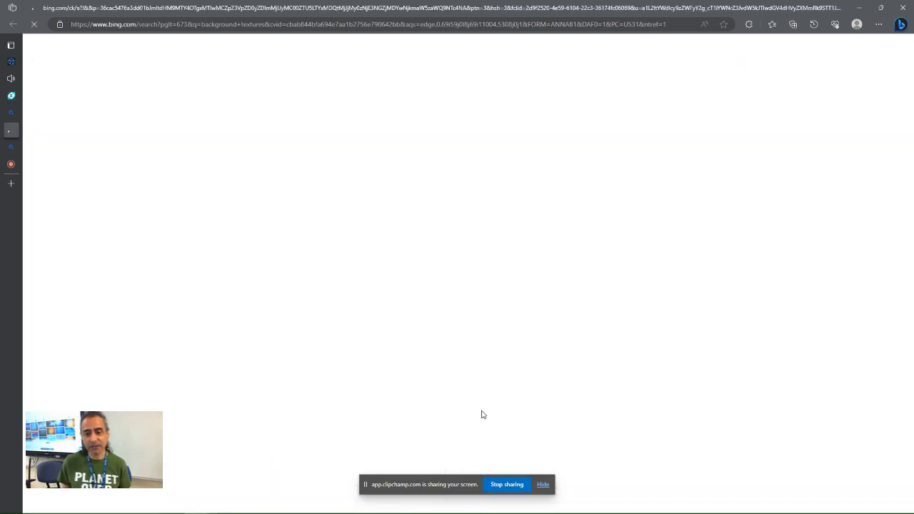
scroll(363, 198, "down", 10)
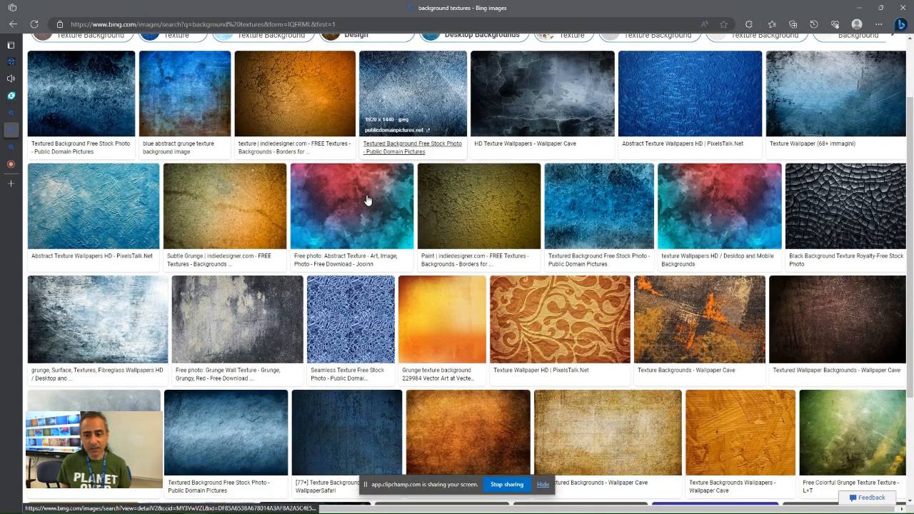
scroll(363, 199, "down", 2)
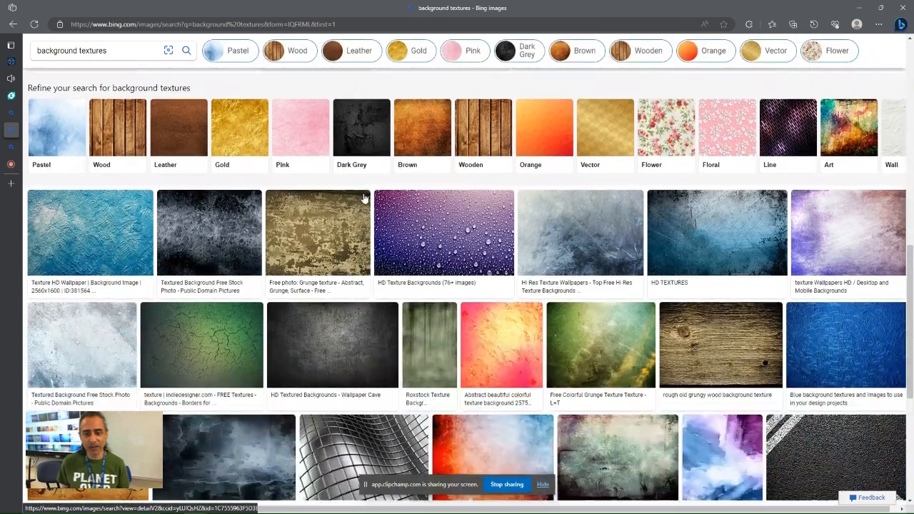
scroll(529, 296, "down", 3)
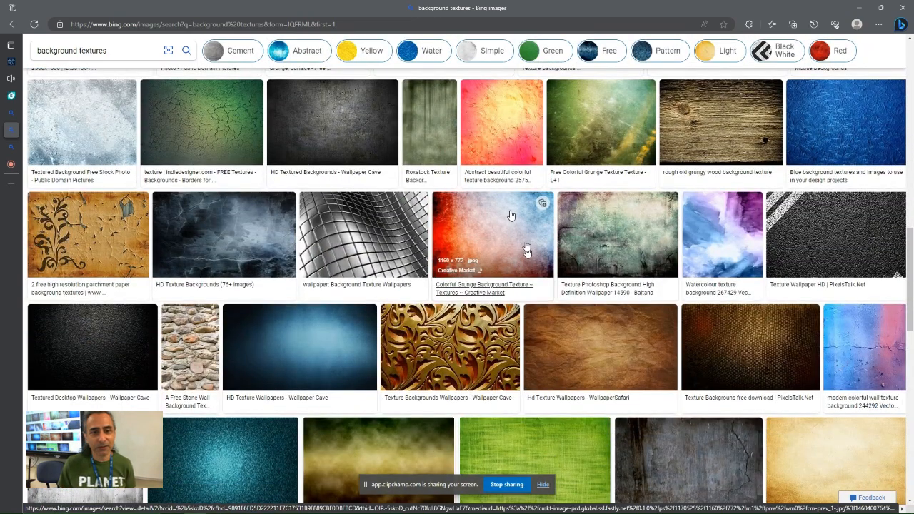
scroll(503, 200, "up", 3)
scroll(505, 198, "up", 2)
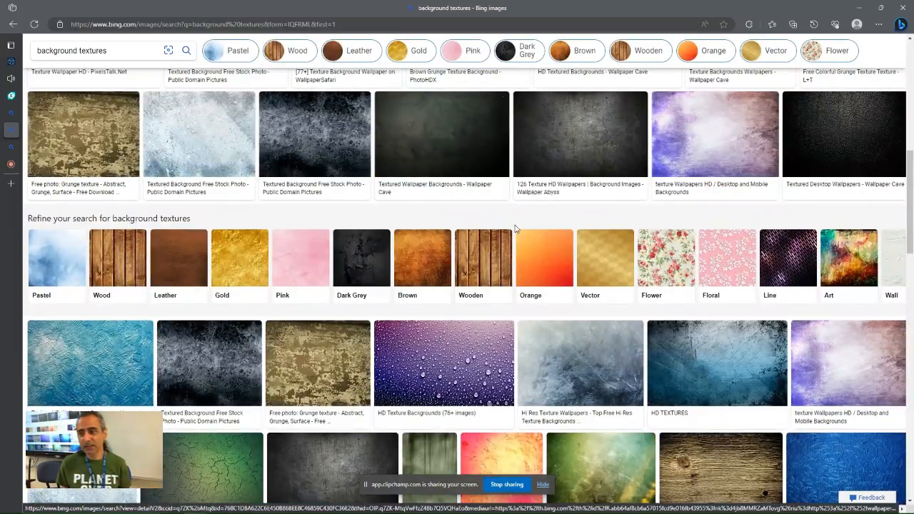
scroll(461, 281, "up", 3)
scroll(457, 275, "down", 6)
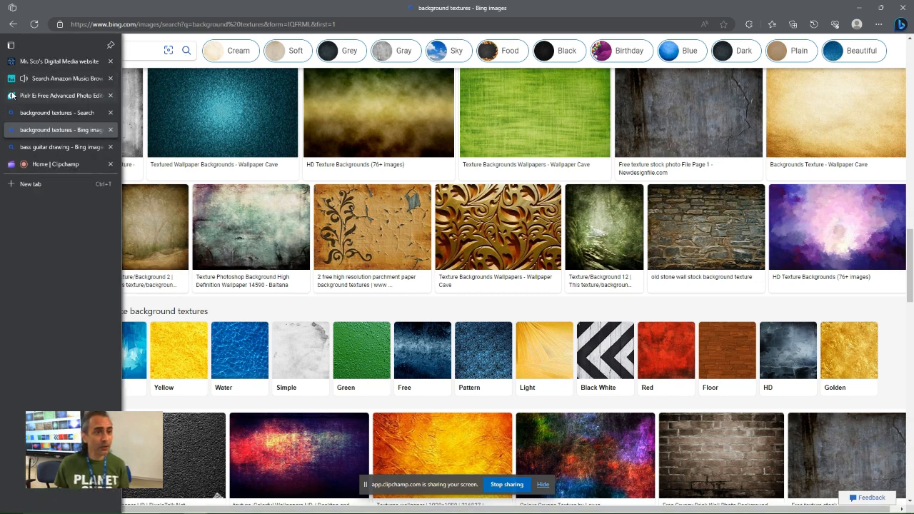
Return to the editor and add the textured-background image file as a new image layer
left_click(36, 95)
left_click(39, 42)
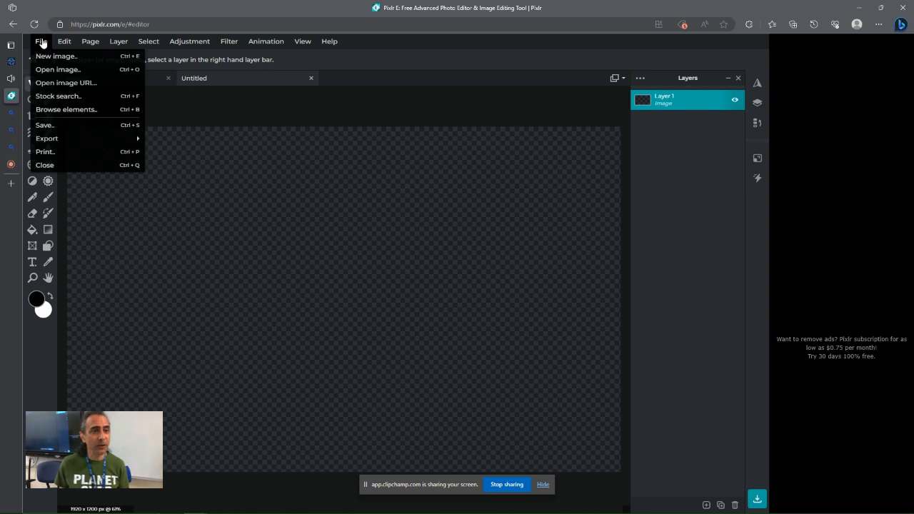
left_click(532, 188)
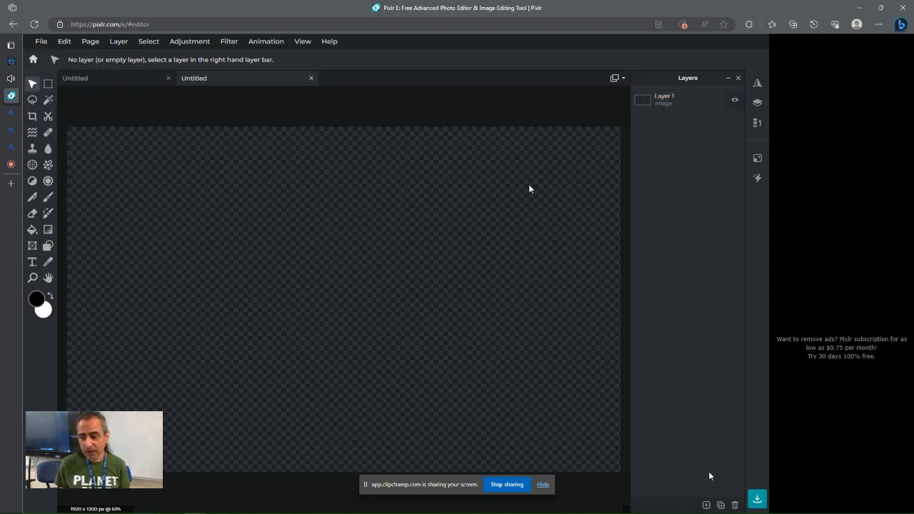
left_click(705, 505)
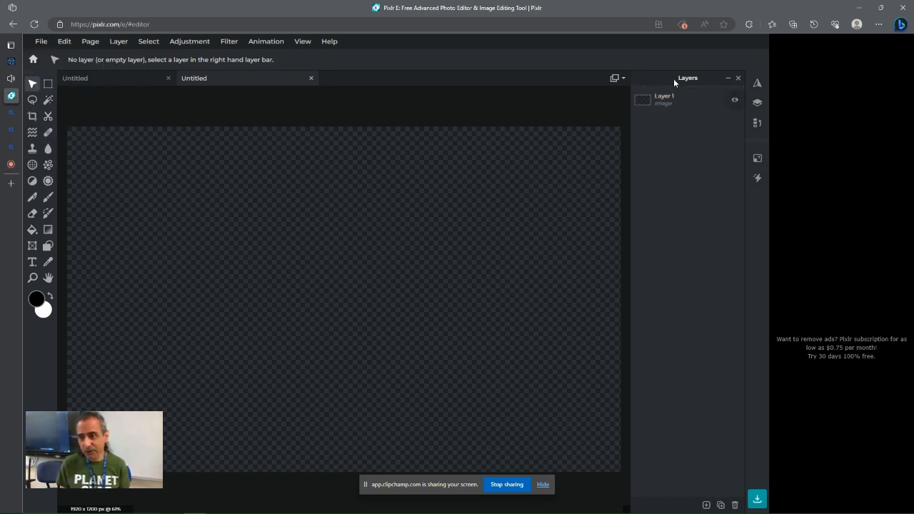
left_click(705, 505)
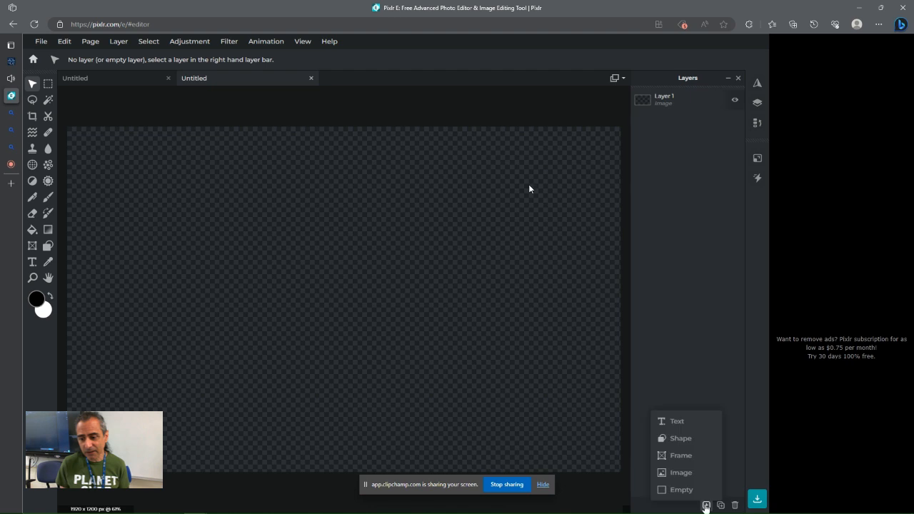
left_click(678, 473)
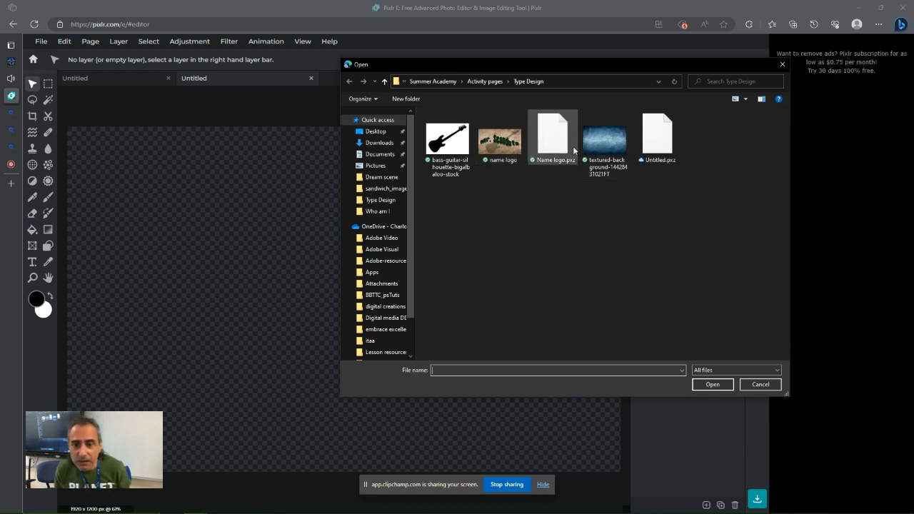
left_click(604, 146)
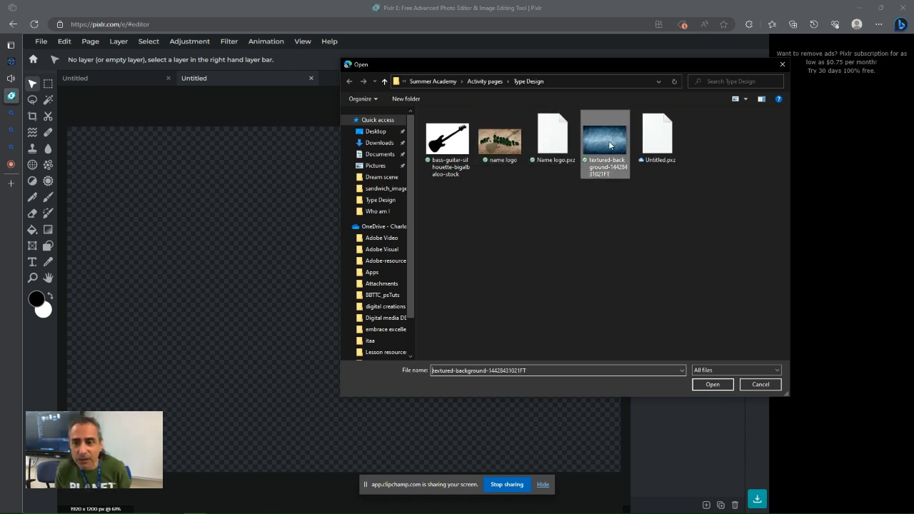
left_click(711, 383)
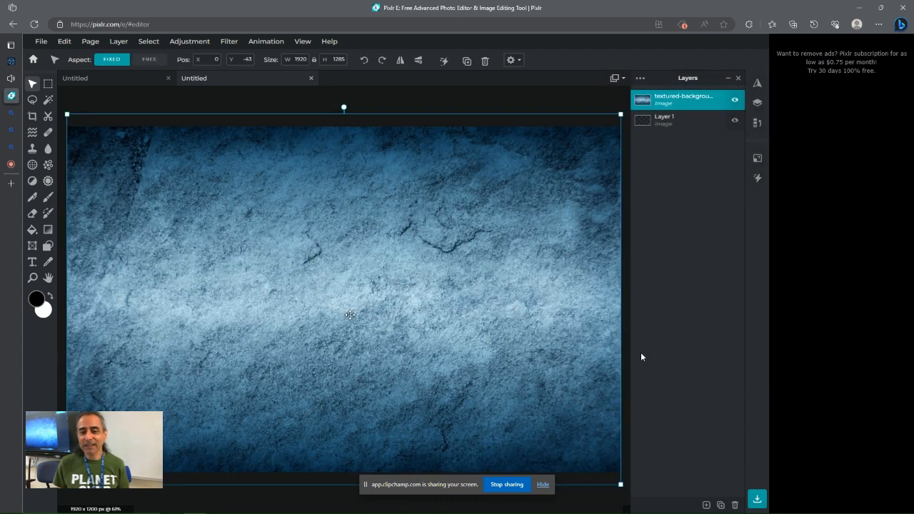
Check the finished example document and hide the textured background layer in the new canvas
left_click(105, 78)
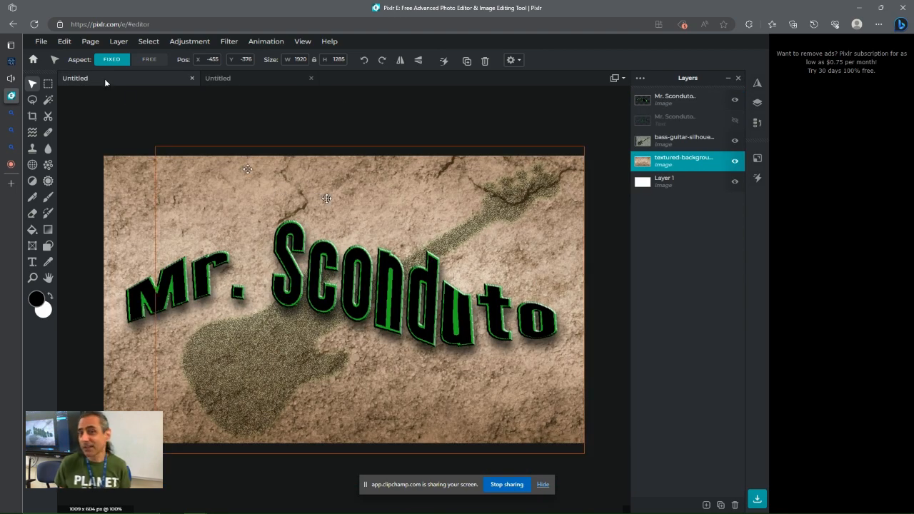
left_click(260, 83)
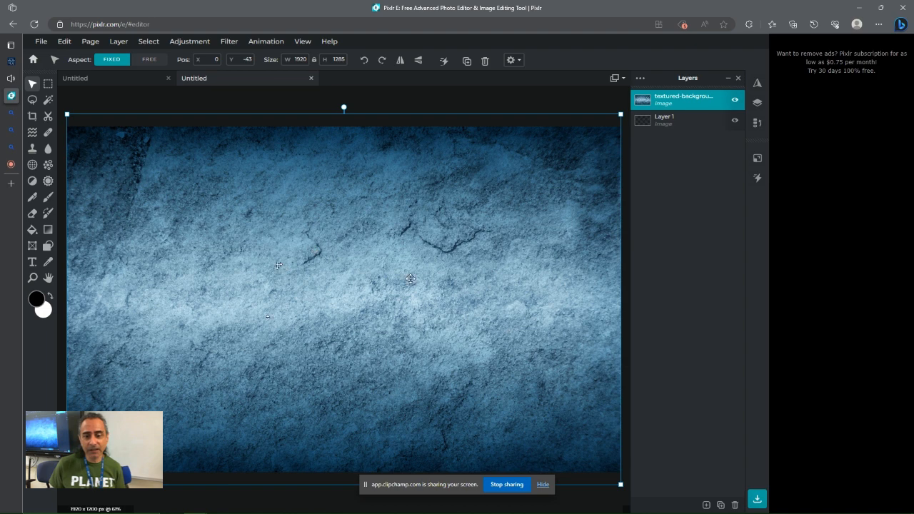
left_click(735, 101)
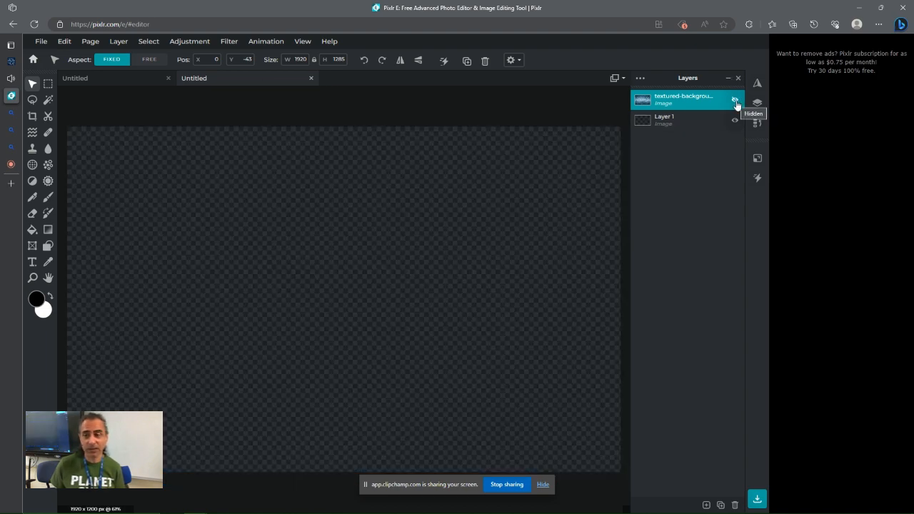
left_click(735, 102)
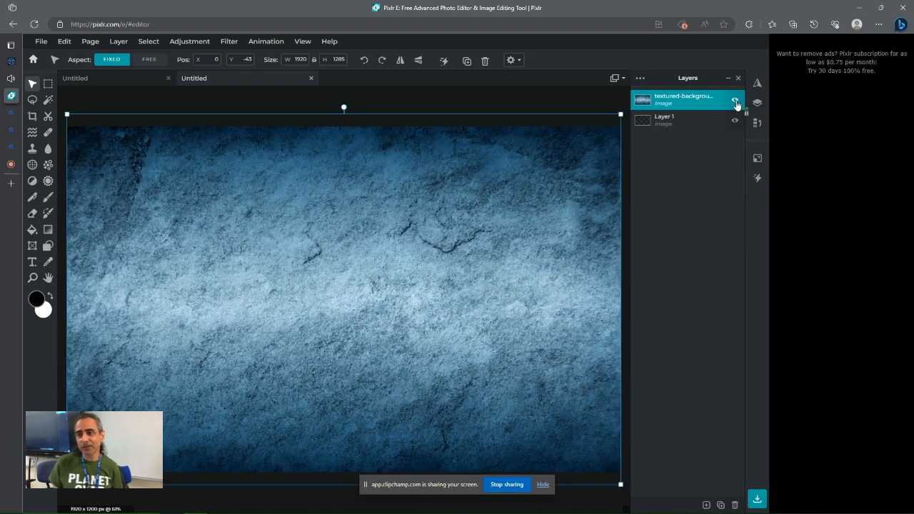
left_click(735, 102)
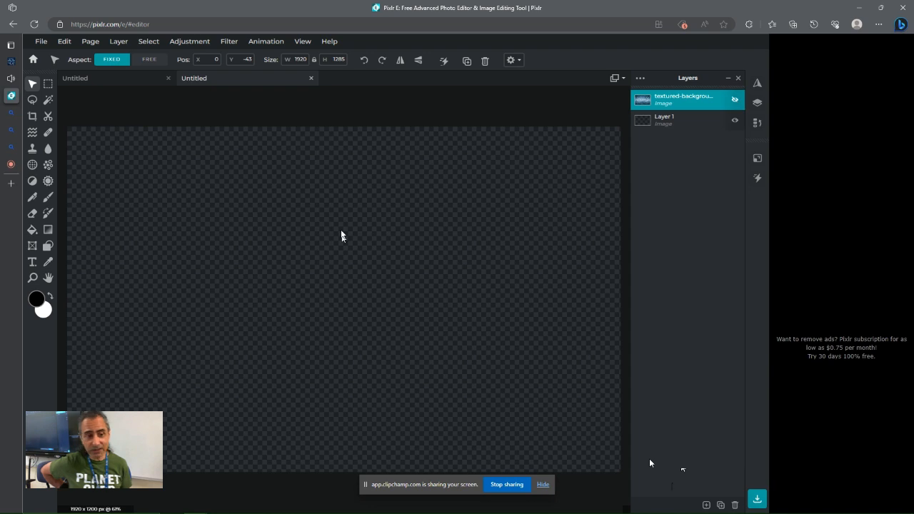
Add a new text layer to the canvas
mouse_move(24, 279)
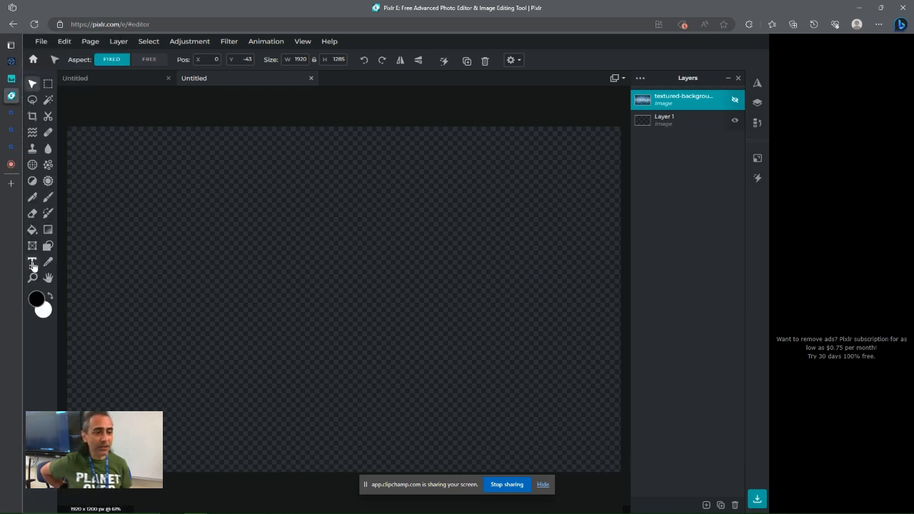
left_click(706, 505)
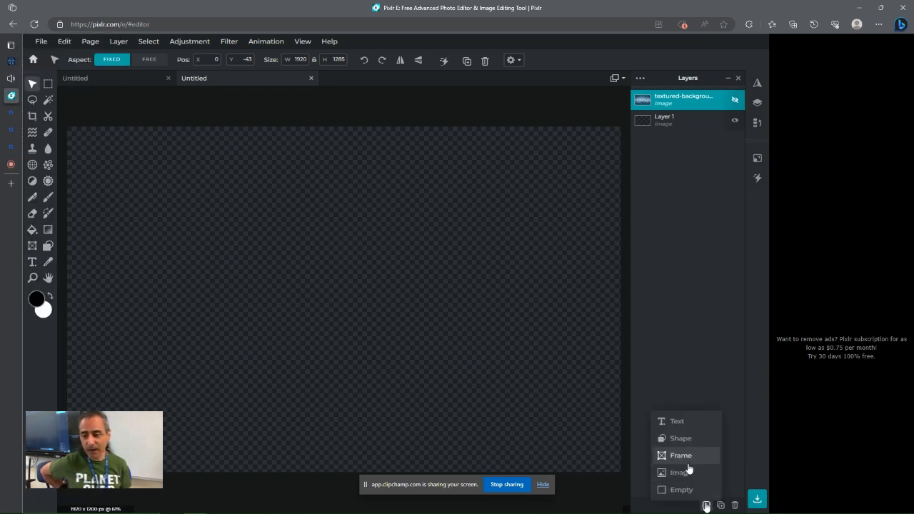
left_click(676, 422)
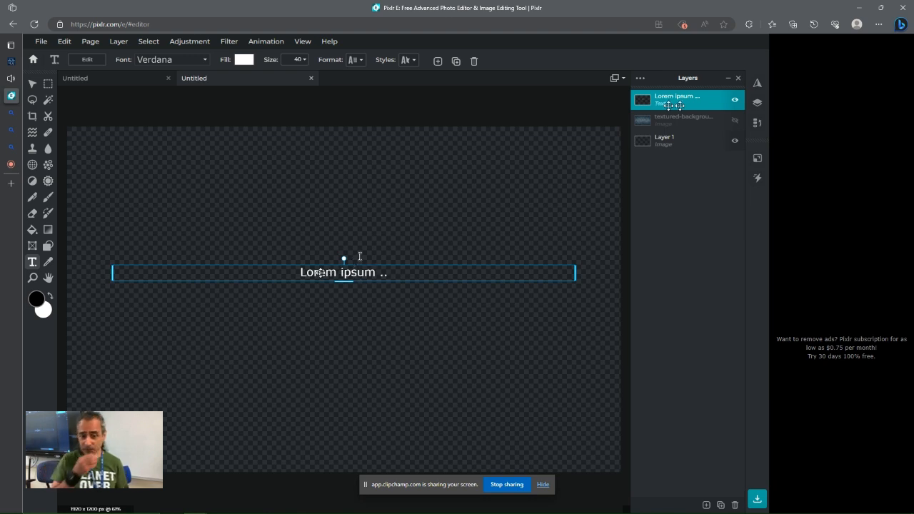
Browse the font list and change the text layer's font to Dhangdose
left_click(205, 62)
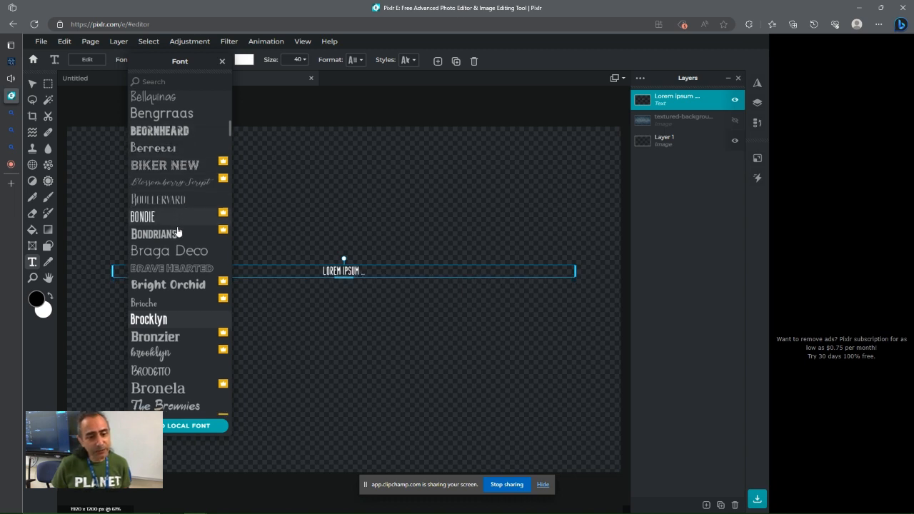
scroll(179, 228, "down", 5)
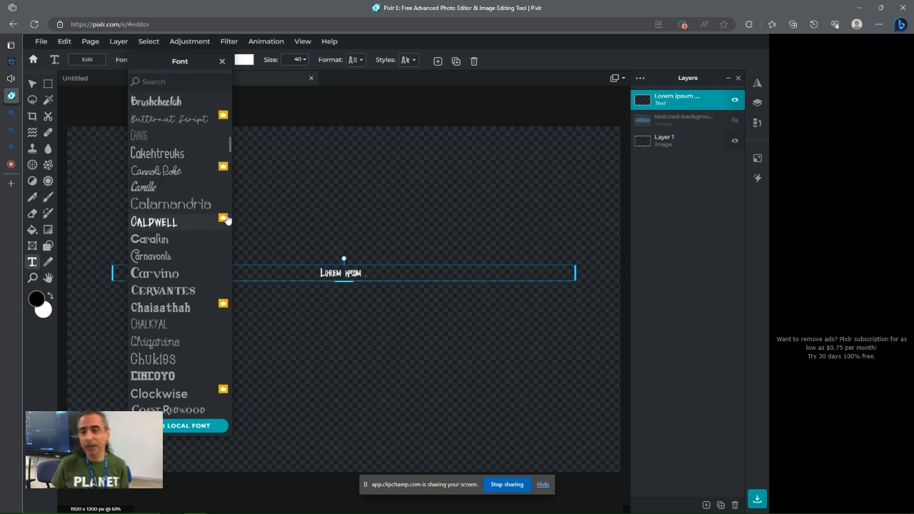
scroll(178, 237, "down", 3)
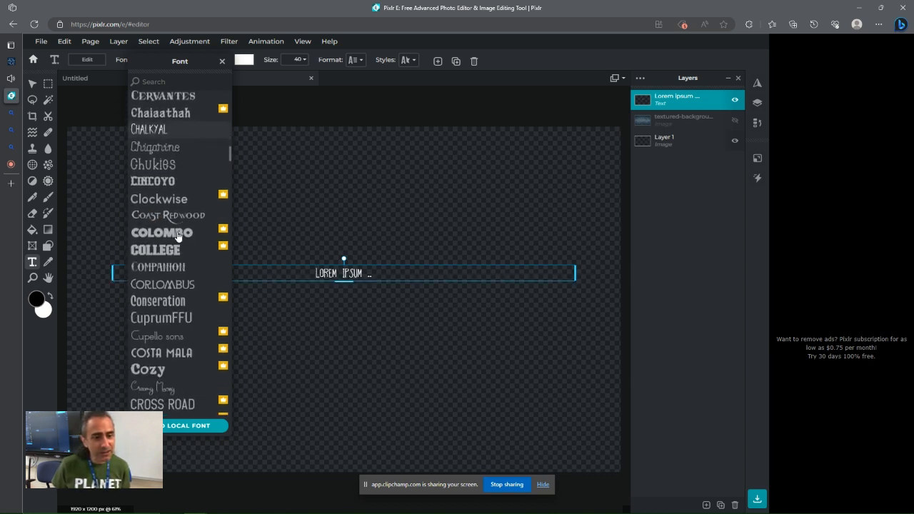
scroll(178, 236, "down", 5)
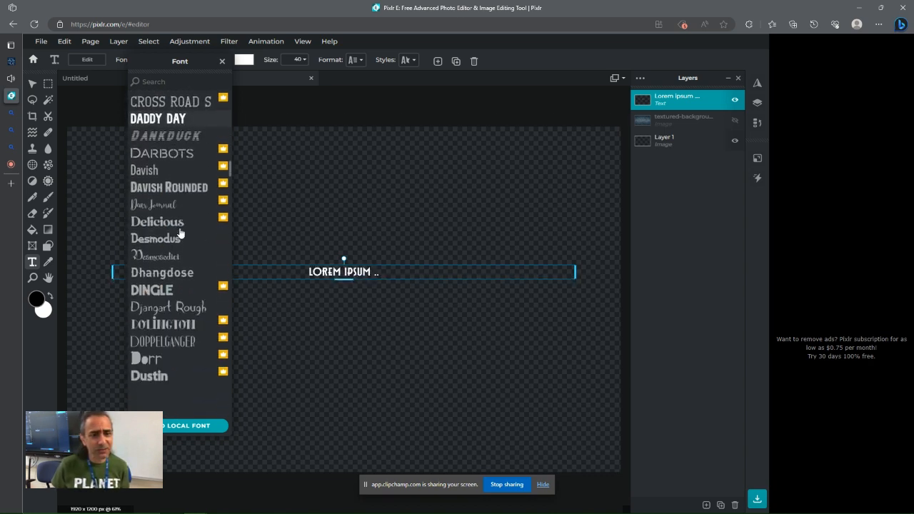
scroll(180, 233, "down", 1)
scroll(180, 240, "down", 3)
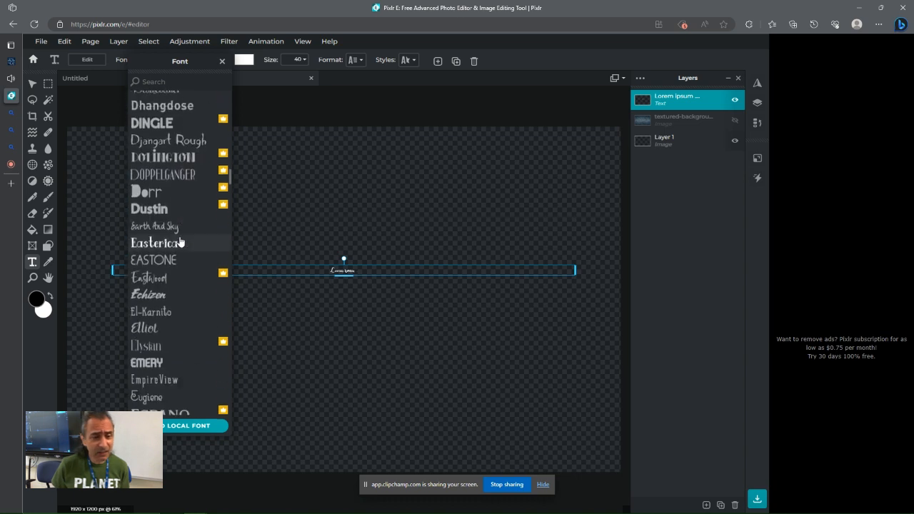
scroll(175, 310, "down", 3)
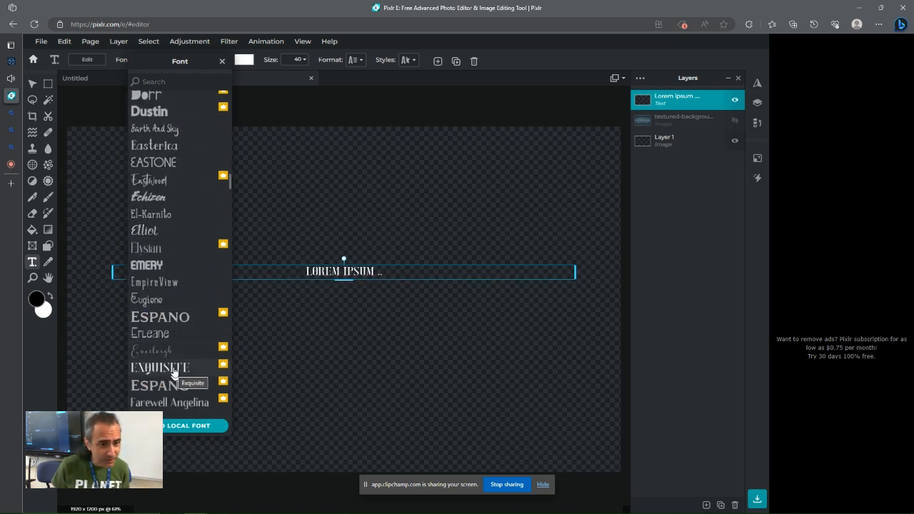
scroll(173, 360, "down", 3)
scroll(172, 342, "down", 3)
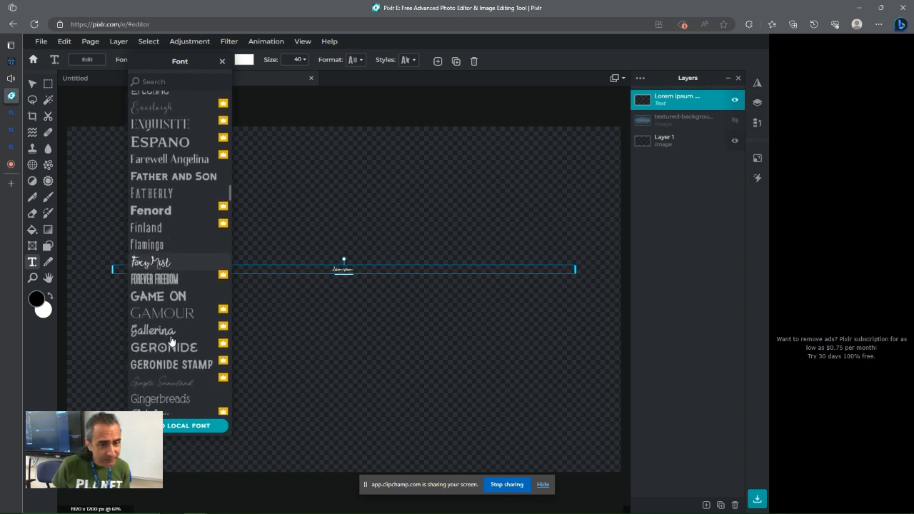
scroll(171, 330, "down", 3)
scroll(170, 330, "down", 2)
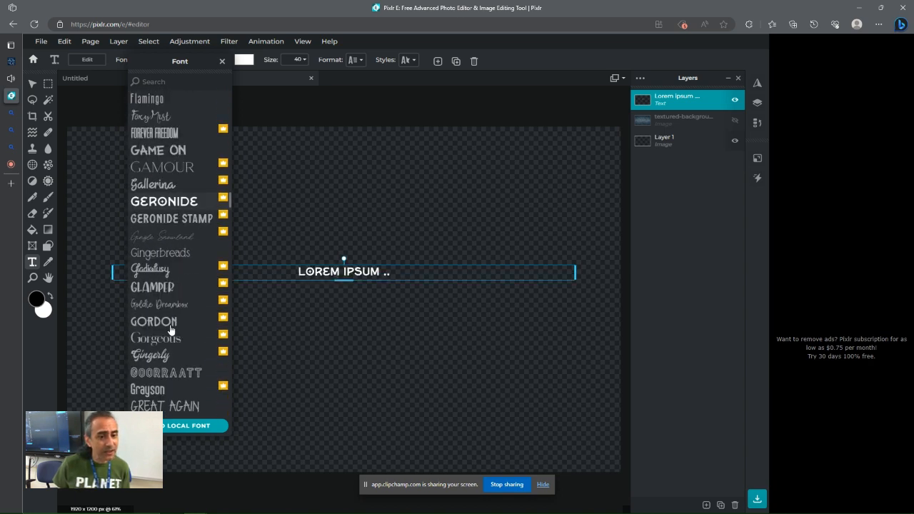
scroll(174, 322, "down", 3)
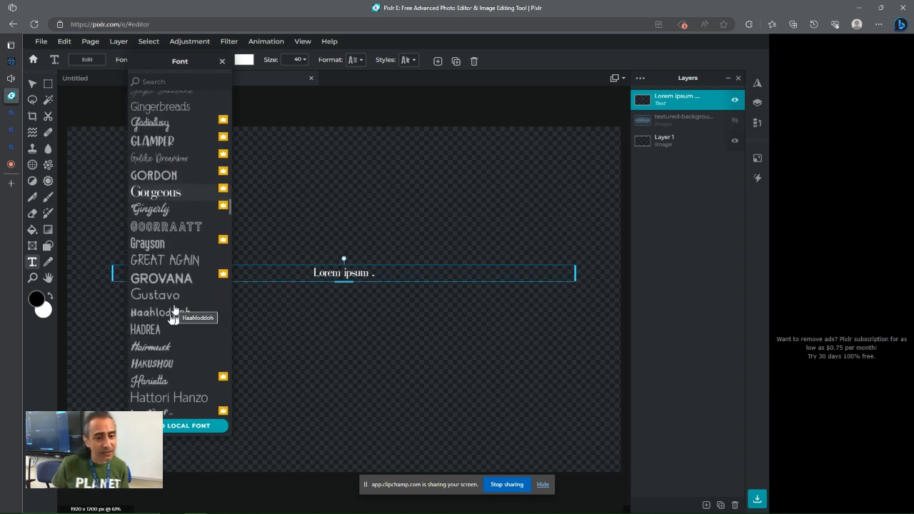
scroll(173, 319, "down", 1)
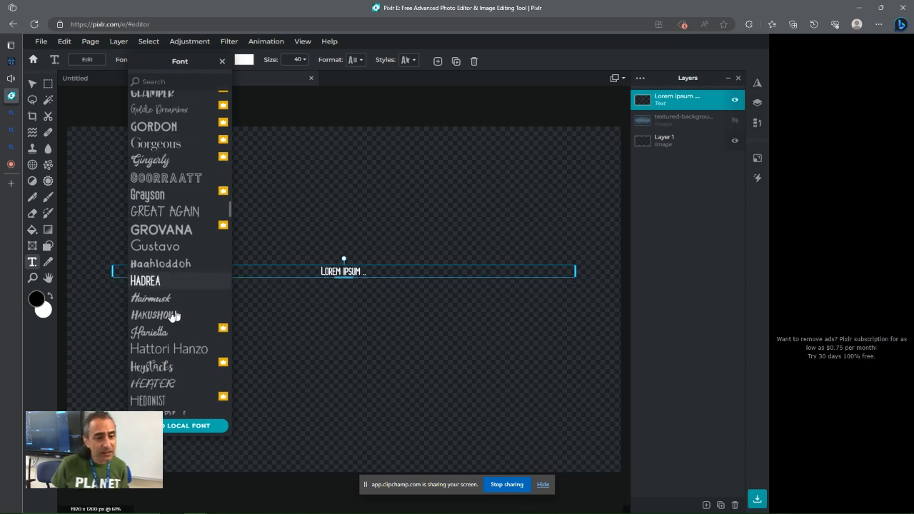
scroll(171, 314, "down", 2)
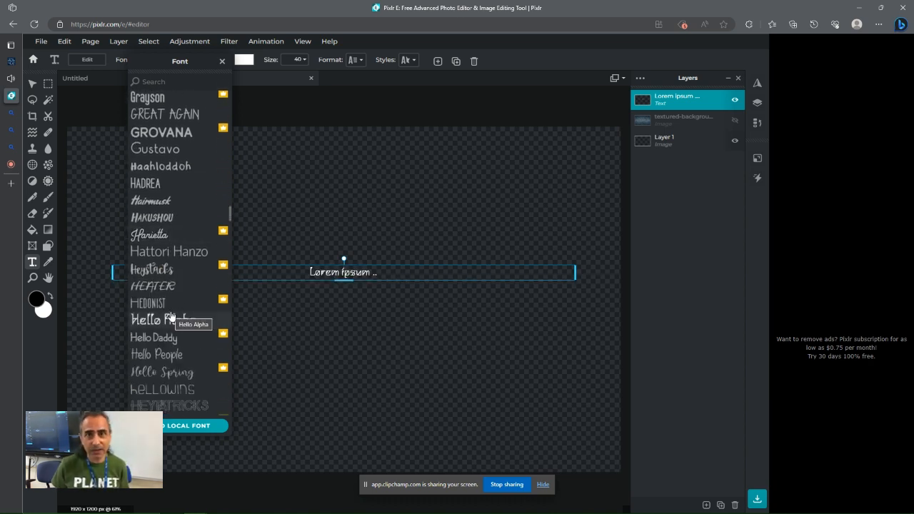
scroll(172, 314, "up", 5)
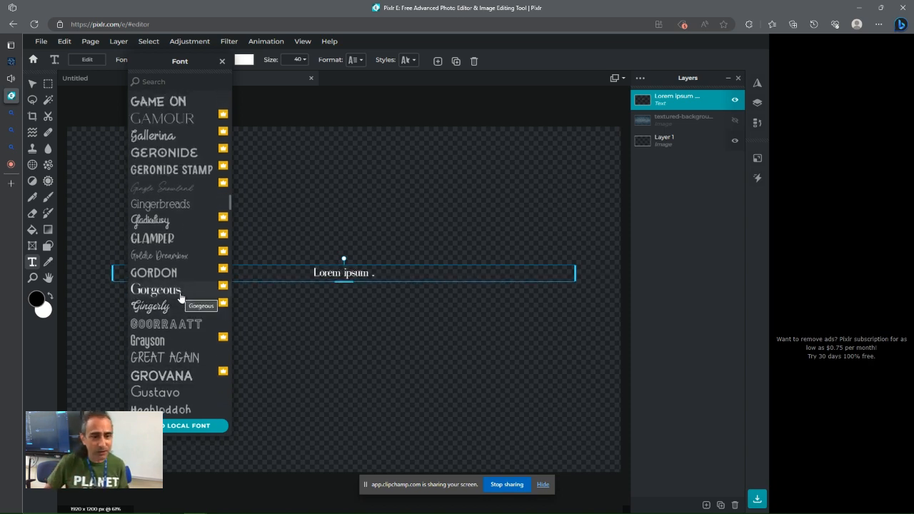
scroll(184, 300, "up", 5)
scroll(184, 299, "up", 2)
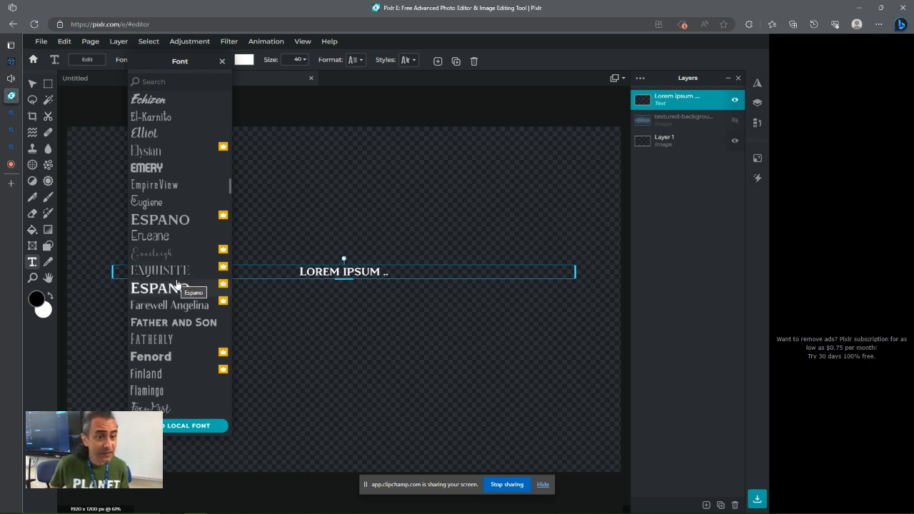
scroll(177, 284, "up", 2)
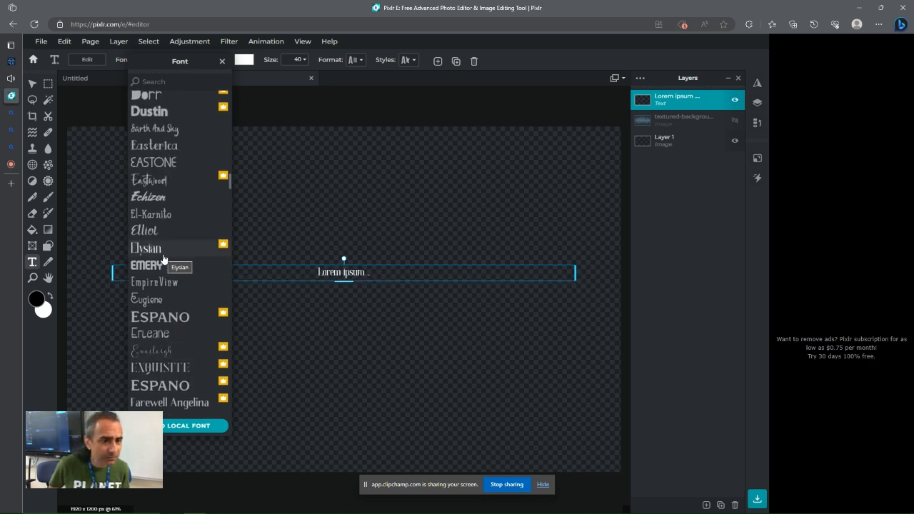
scroll(163, 251, "up", 1)
scroll(161, 214, "up", 3)
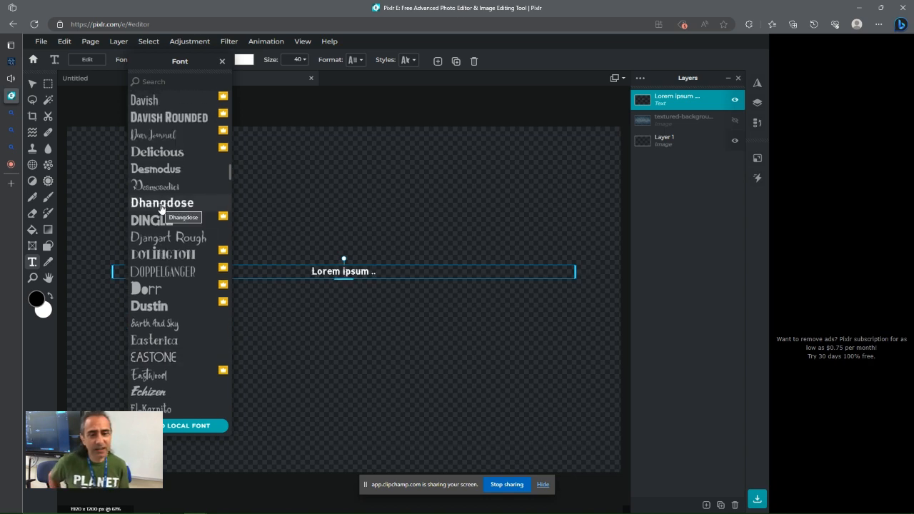
left_click(163, 206)
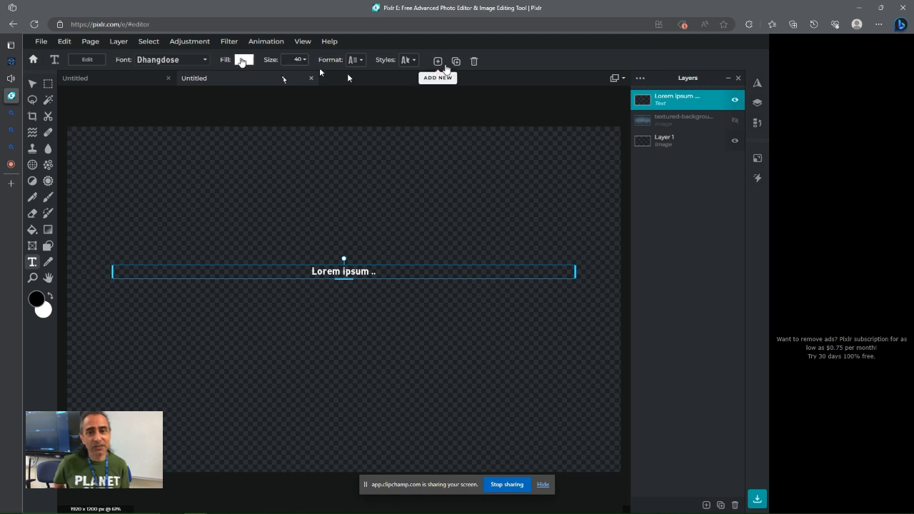
Set the text size to 265 and replace the placeholder text with the person's name
left_click(304, 61)
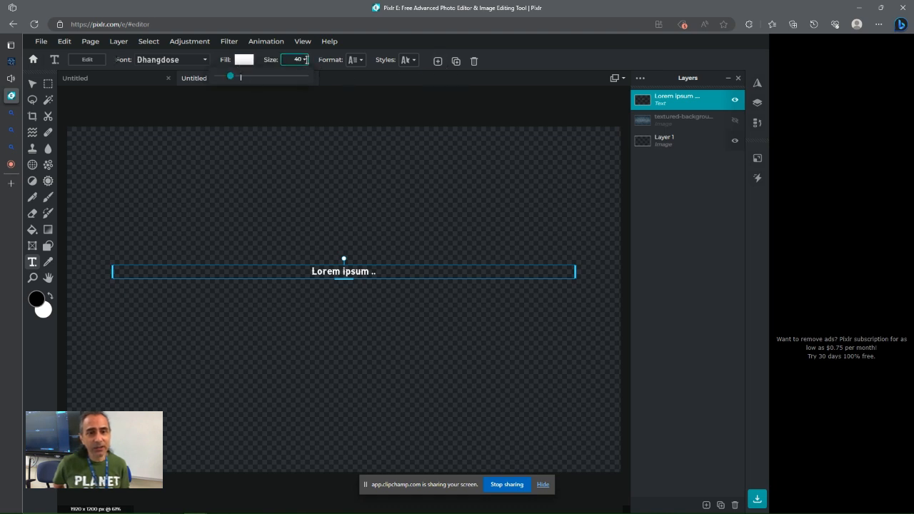
left_click_drag(230, 79, 263, 79)
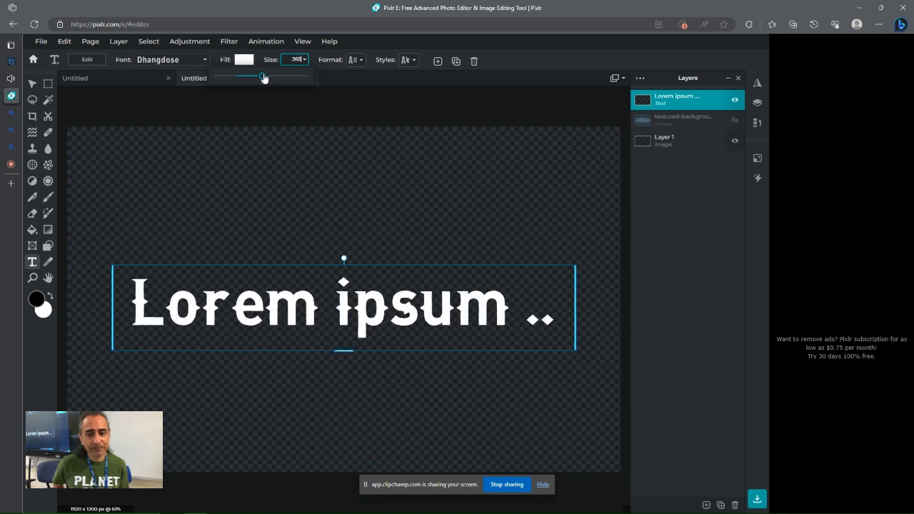
double_click(320, 300)
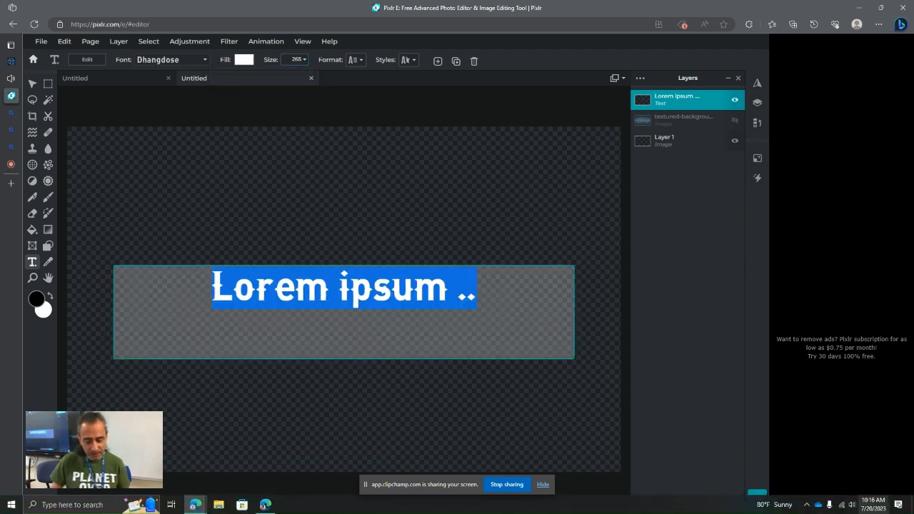
type("Mr")
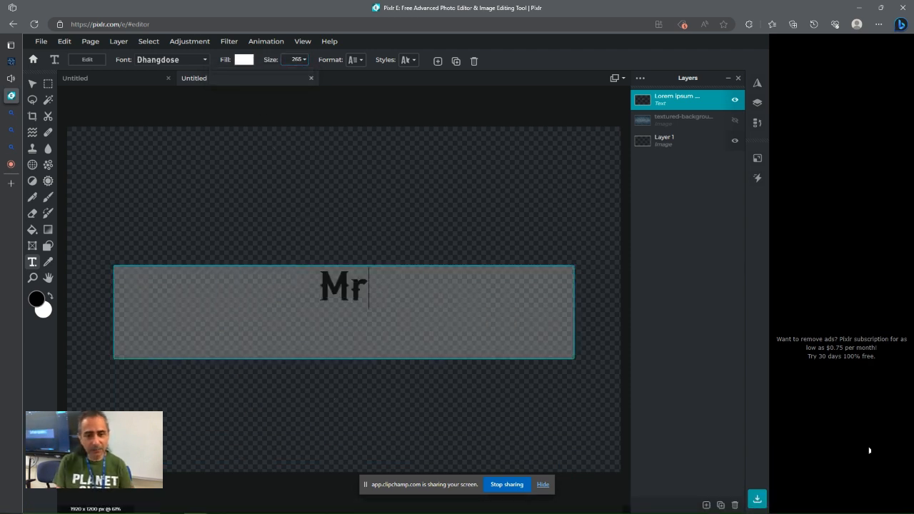
type(". Sconduto")
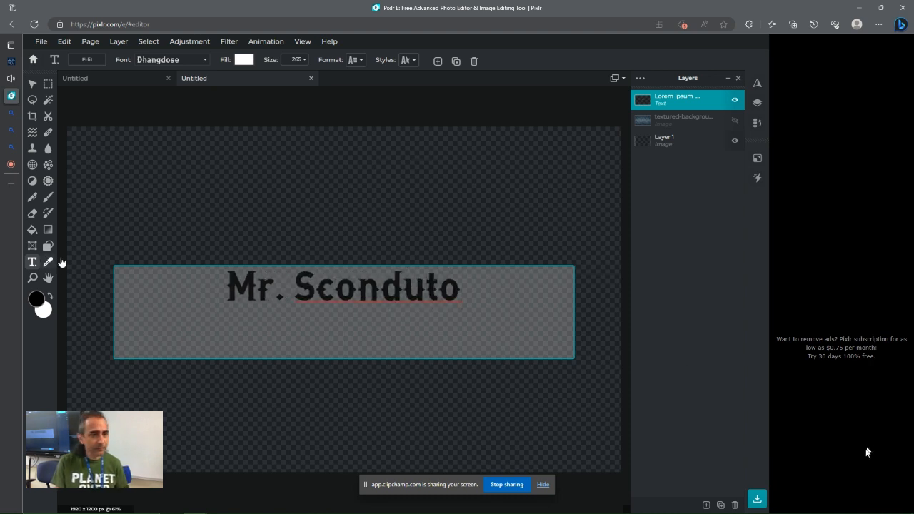
left_click(180, 200)
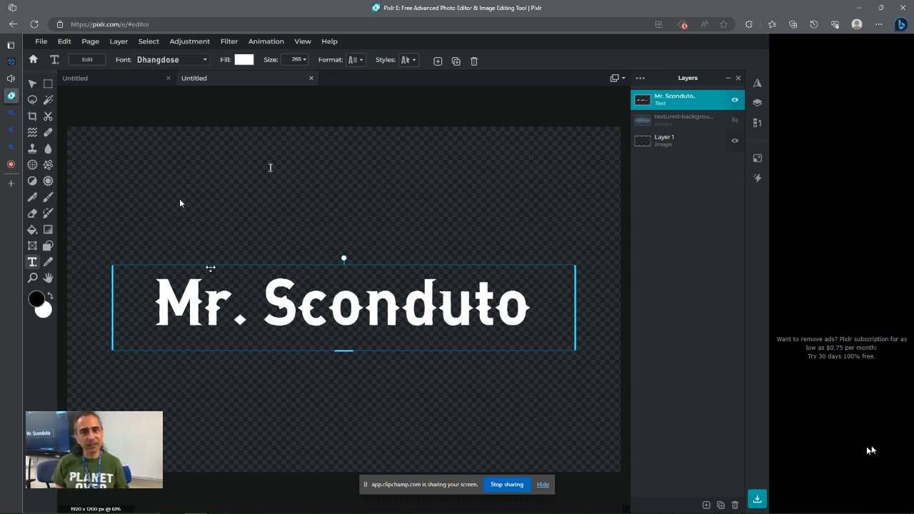
Change the text fill colour to a light turquoise, #46E6D8
left_click(244, 59)
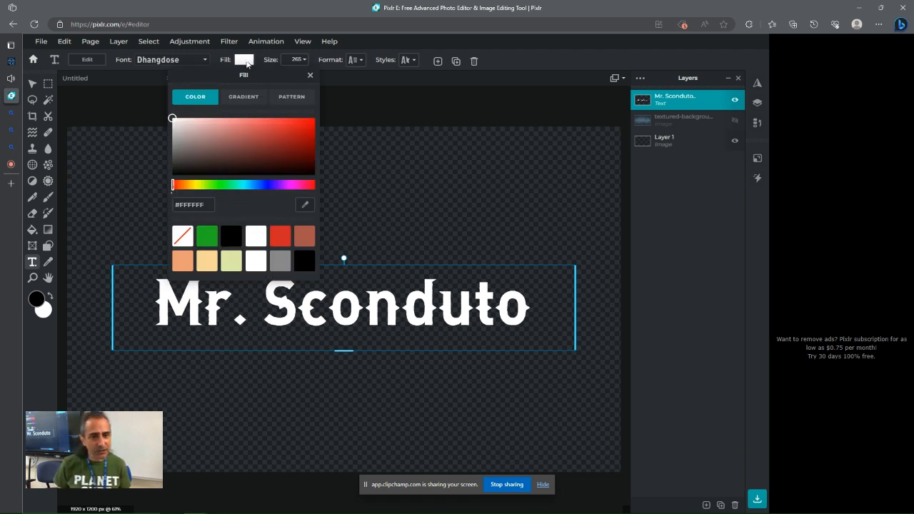
left_click_drag(184, 187, 242, 191)
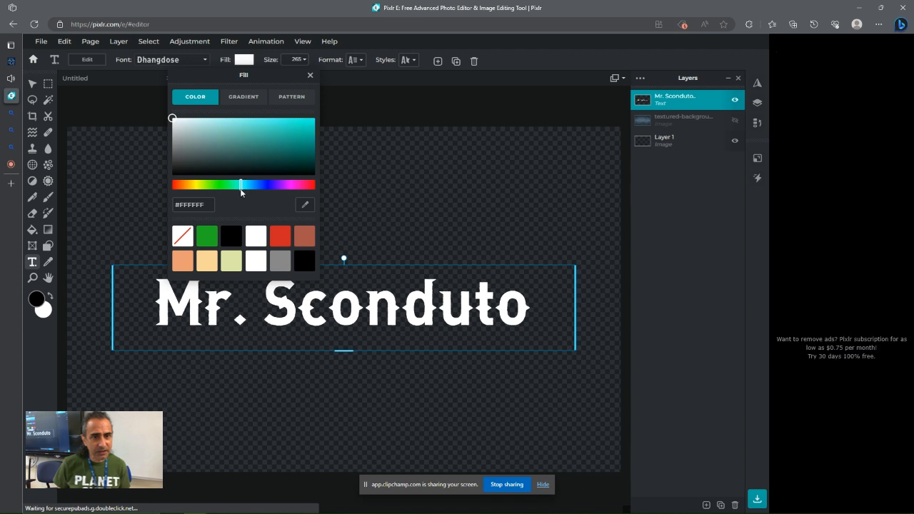
left_click(278, 133)
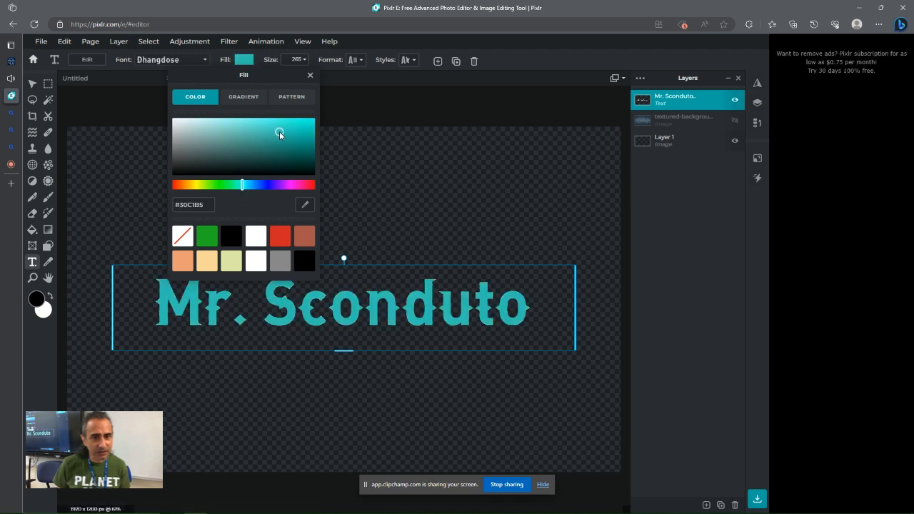
left_click_drag(279, 131, 272, 125)
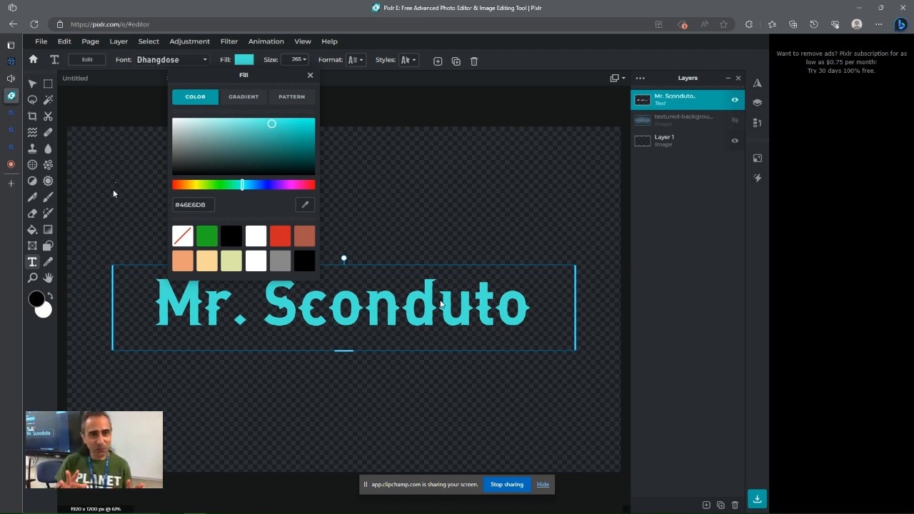
left_click(435, 166)
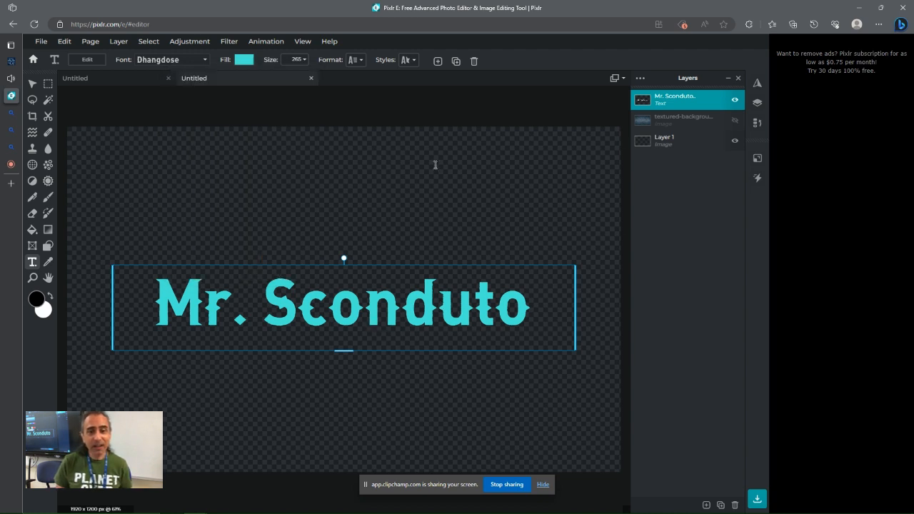
double_click(344, 306)
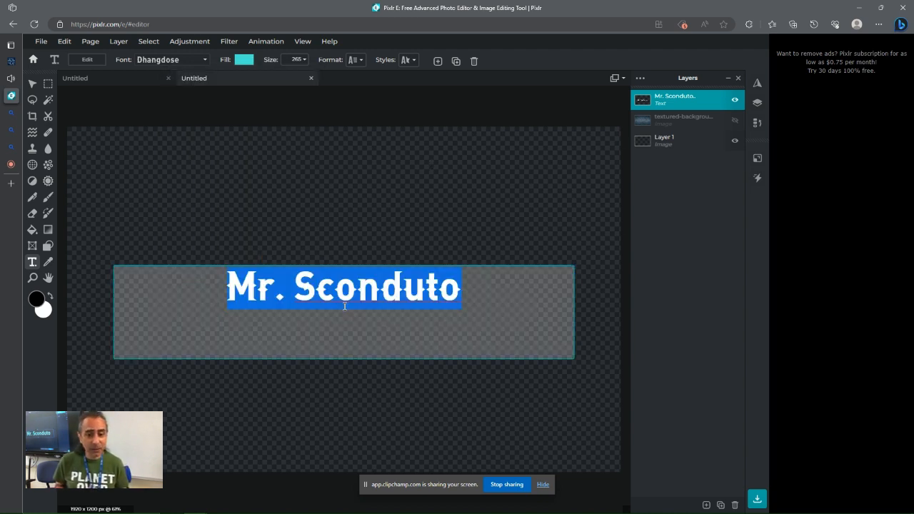
left_click(341, 286)
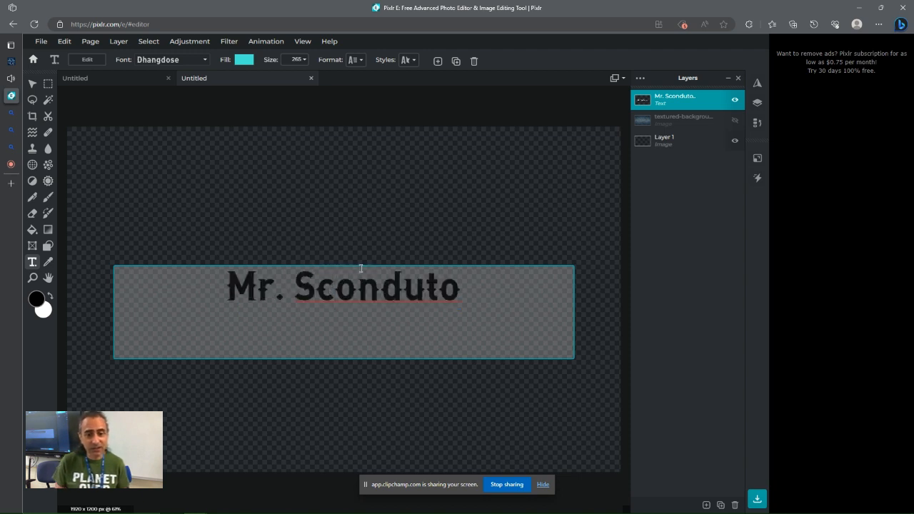
left_click(282, 140)
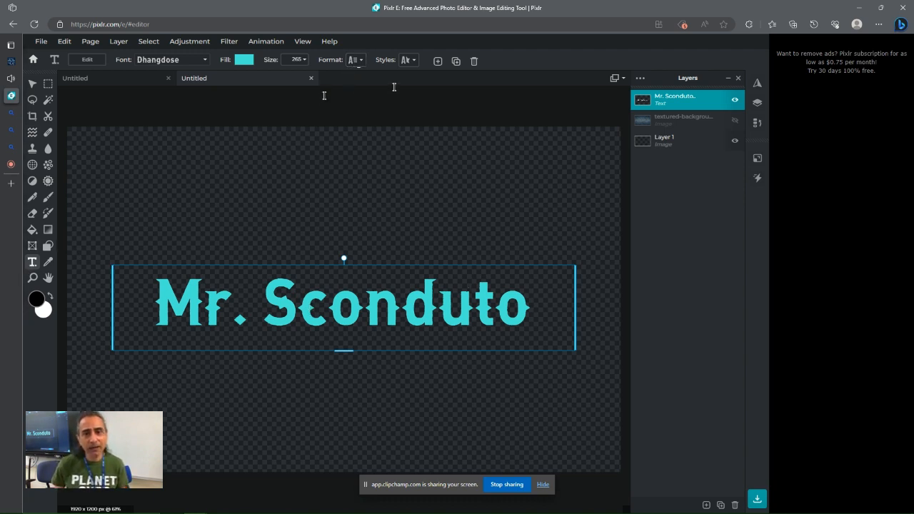
Increase the text's letter spacing to 4
left_click(360, 60)
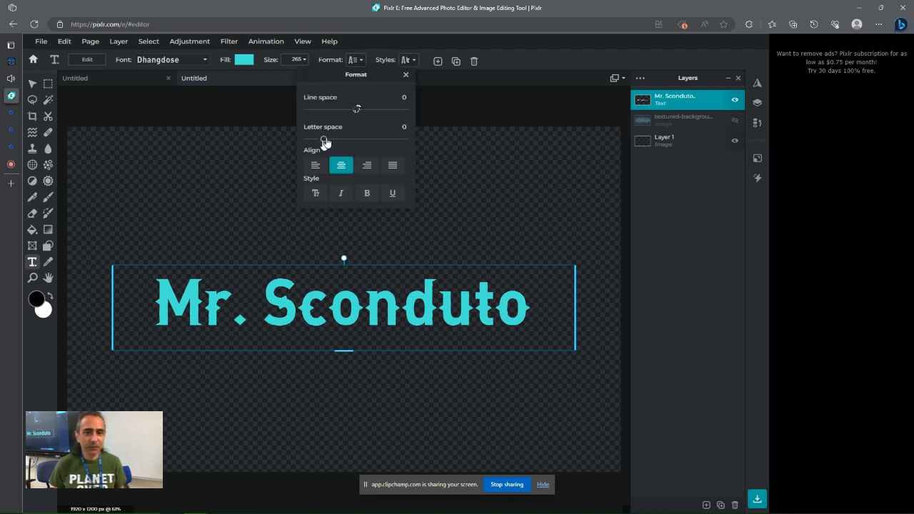
left_click_drag(323, 140, 327, 141)
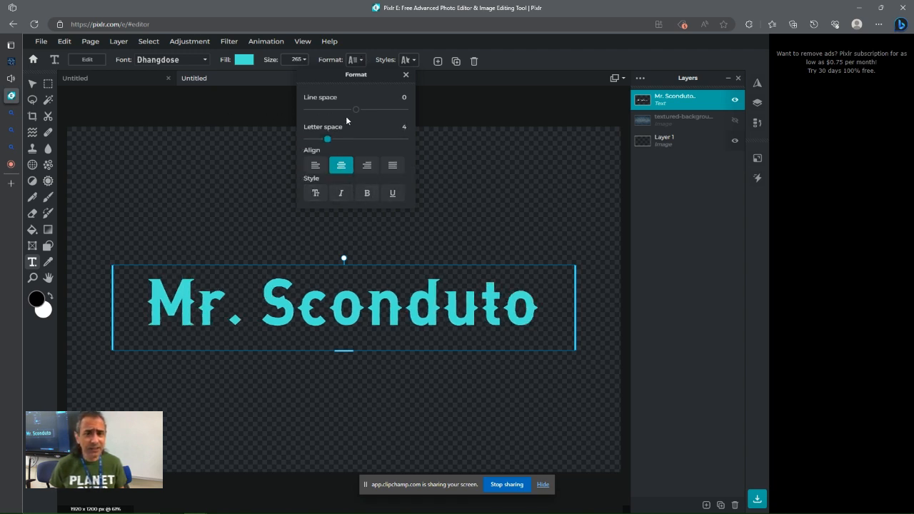
left_click(443, 111)
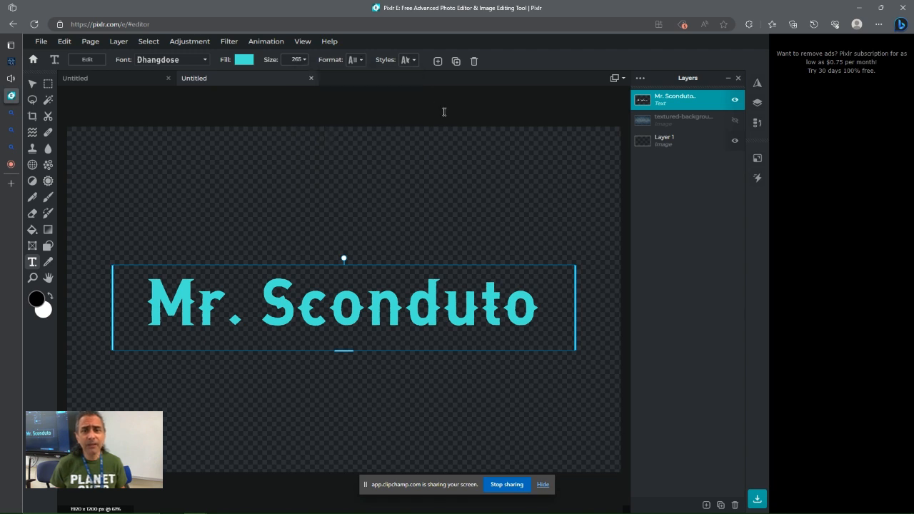
Try an arc curve style on the name text with a slight negative amount
left_click(411, 61)
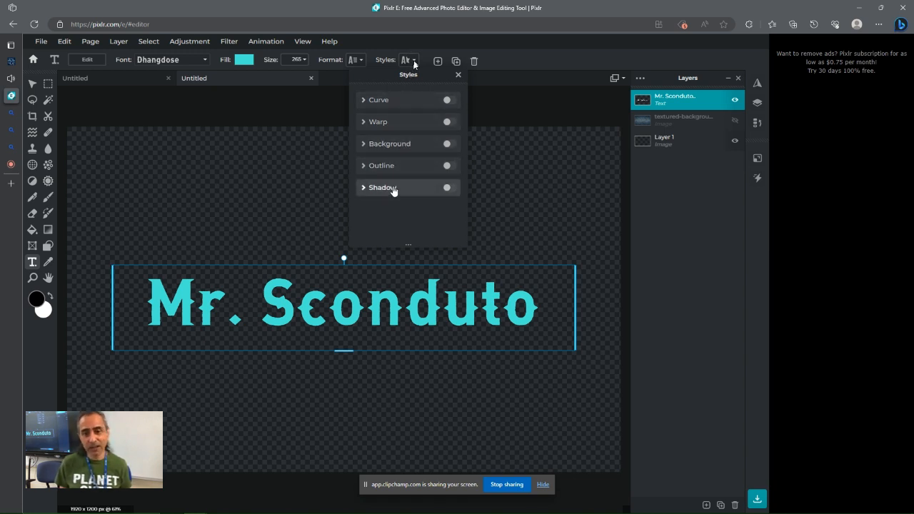
left_click(378, 103)
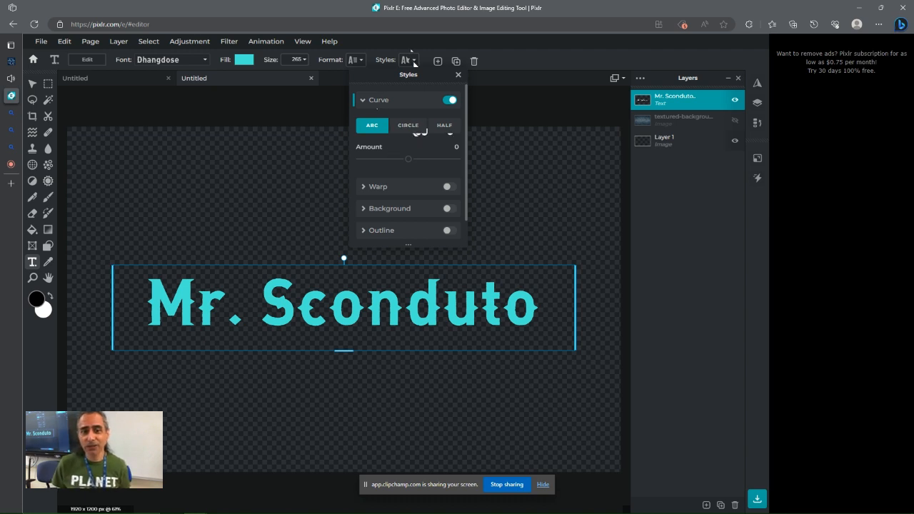
mouse_move(408, 159)
left_mouse_down()
mouse_move(438, 157)
mouse_move(376, 153)
mouse_move(421, 158)
mouse_move(407, 156)
left_mouse_up()
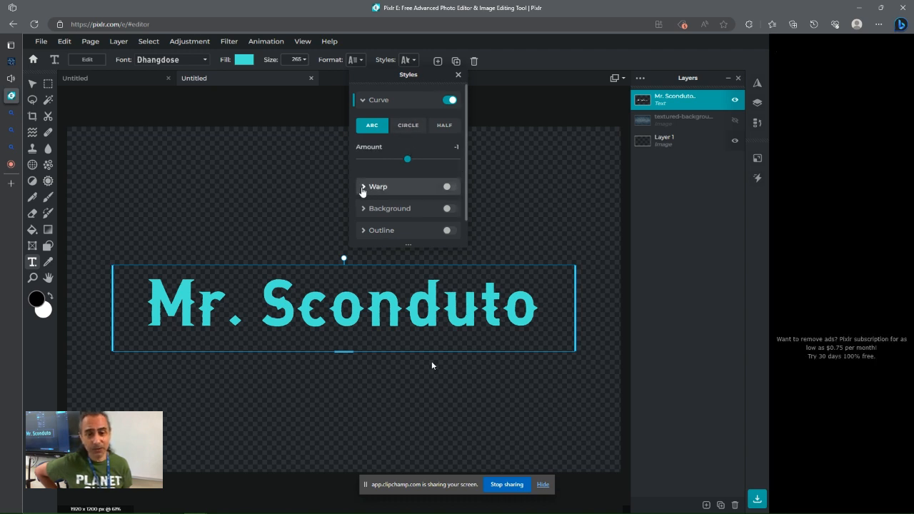
Switch off the curve and apply a Lower circular warp to the text with edge size 93
left_click(363, 188)
left_click(447, 99)
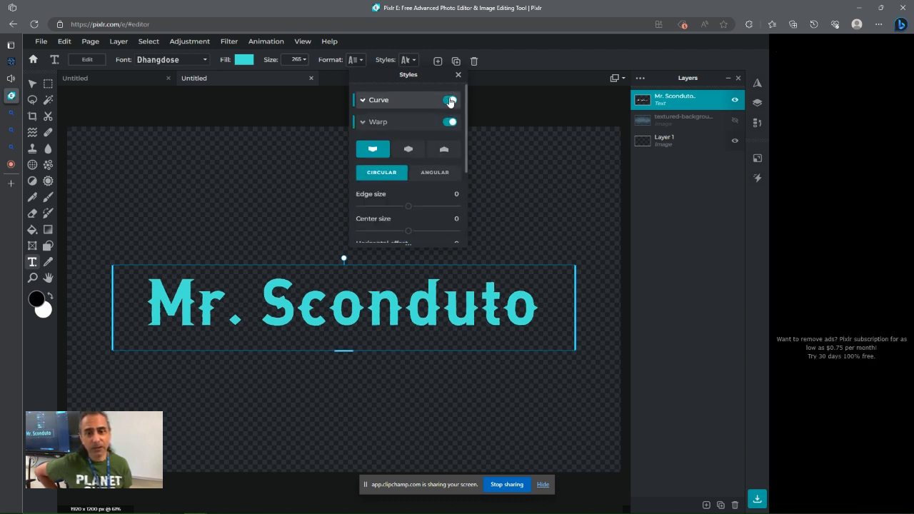
left_click(443, 149)
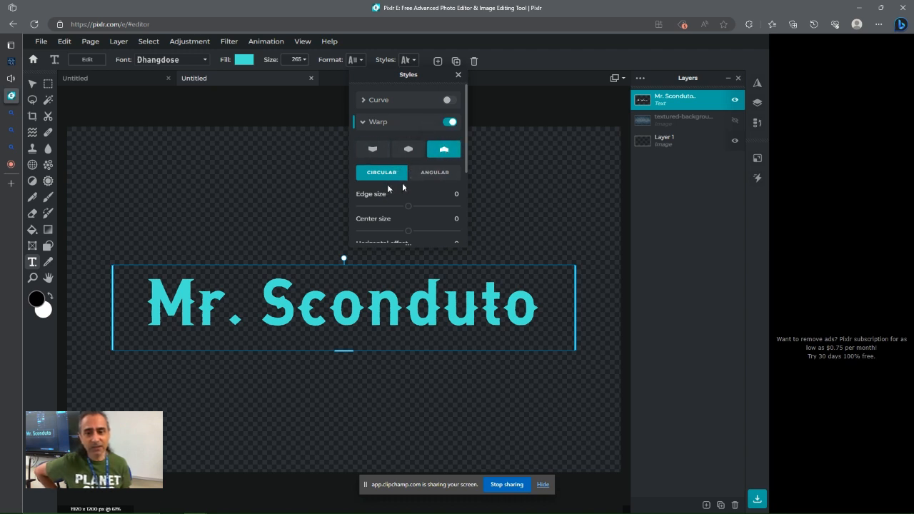
left_click_drag(404, 206, 454, 207)
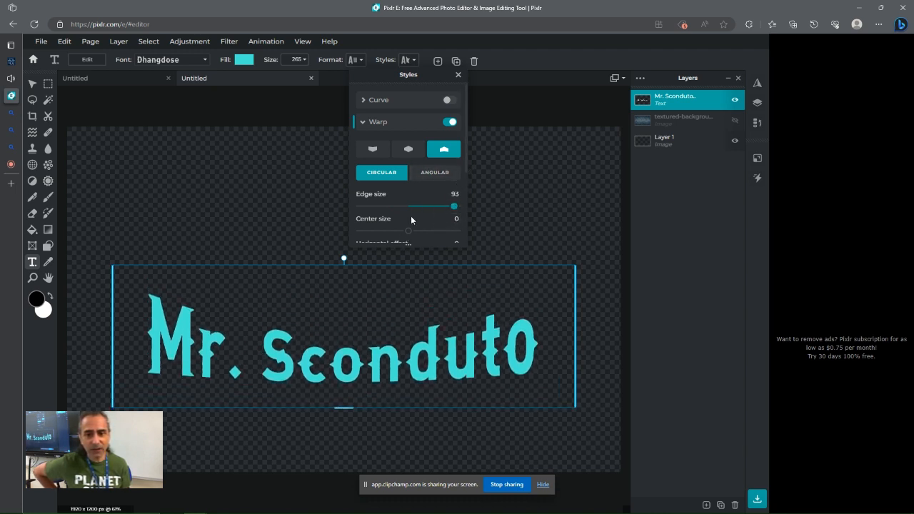
Set the warp's center size to 9, horizontal offset to -56 and vertical offset to -34
left_click_drag(389, 75, 665, 174)
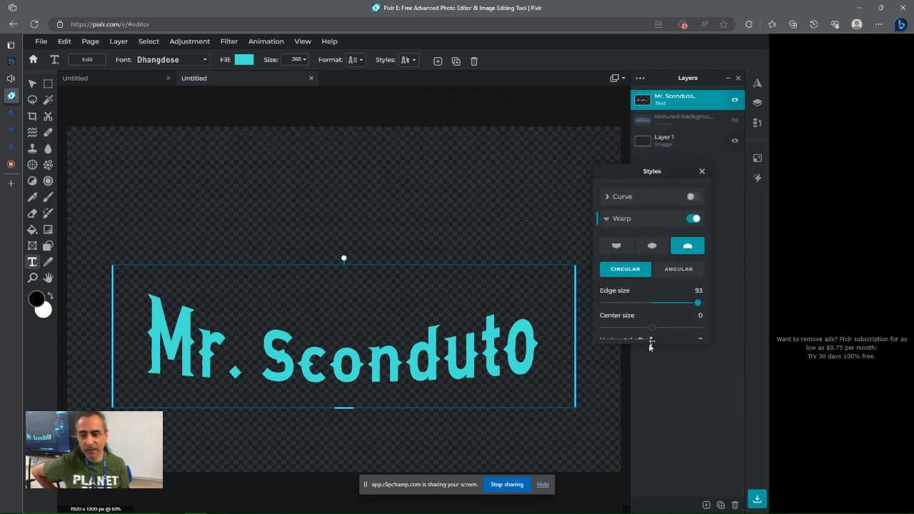
left_click_drag(650, 346, 652, 476)
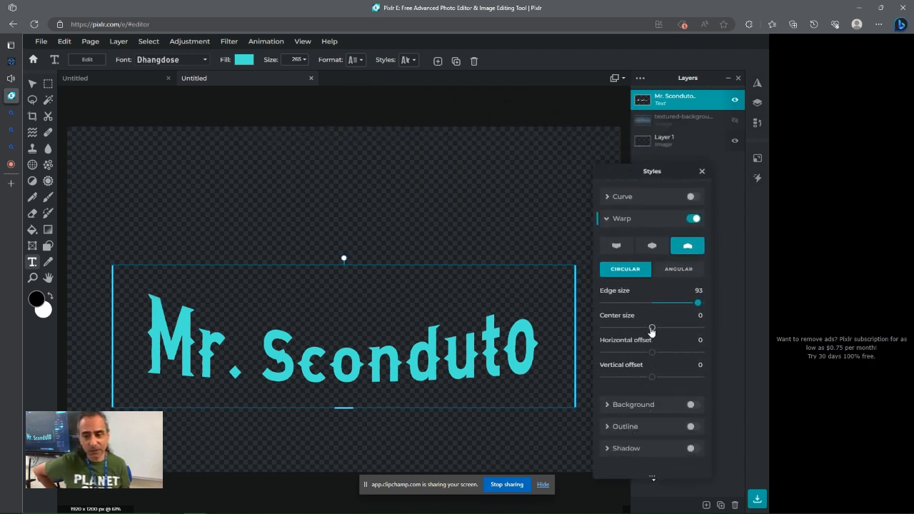
left_click_drag(651, 328, 636, 380)
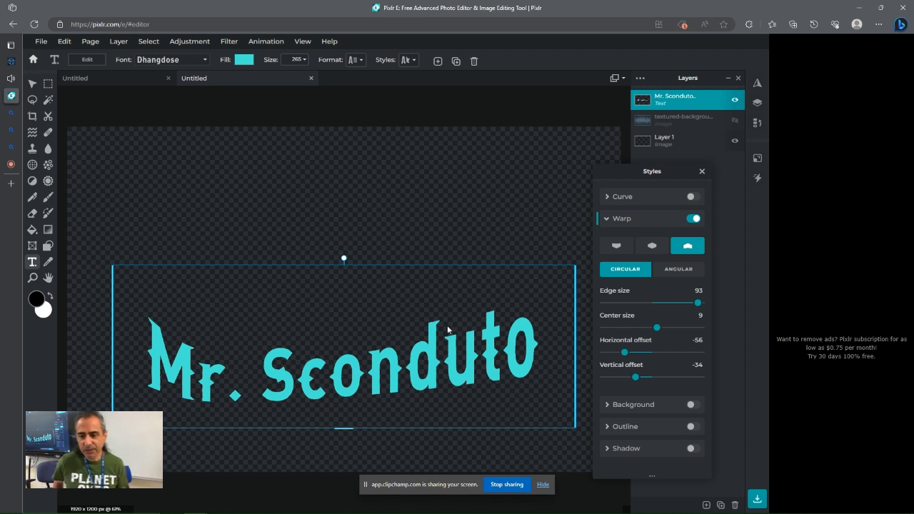
left_click(608, 221)
left_click(691, 220)
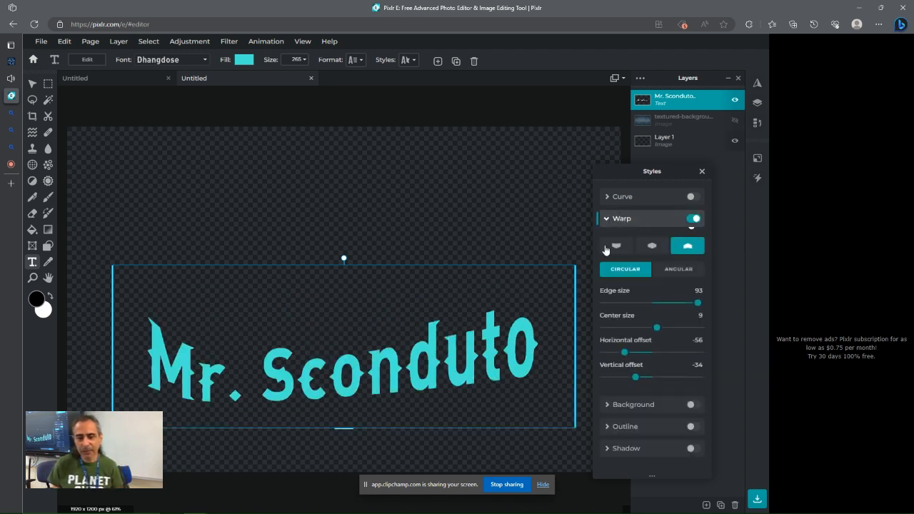
left_click(608, 404)
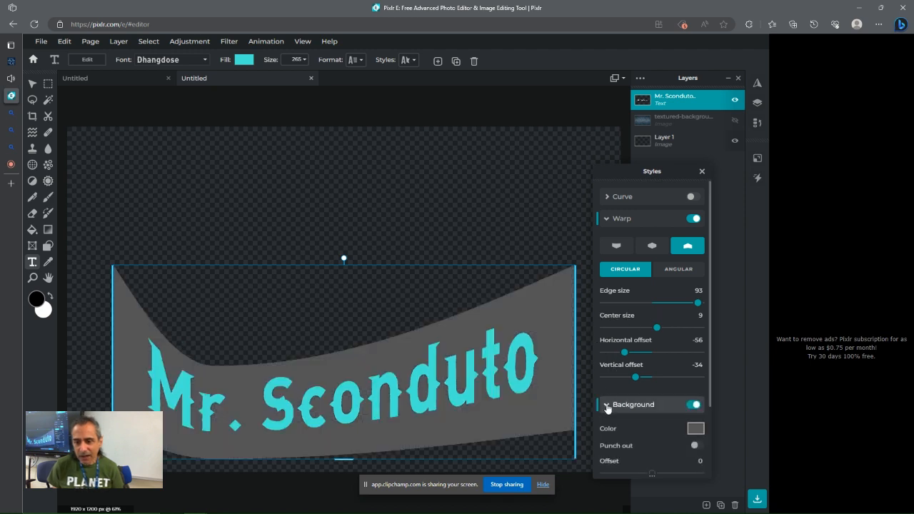
left_click(691, 405)
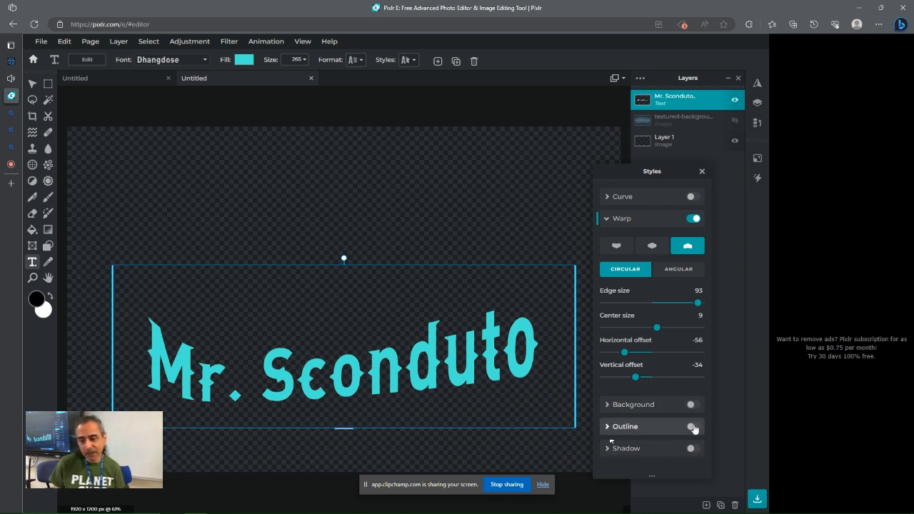
Enable an outline on the text and set its colour to red, #D03838
left_click(691, 427)
scroll(678, 414, "down", 2)
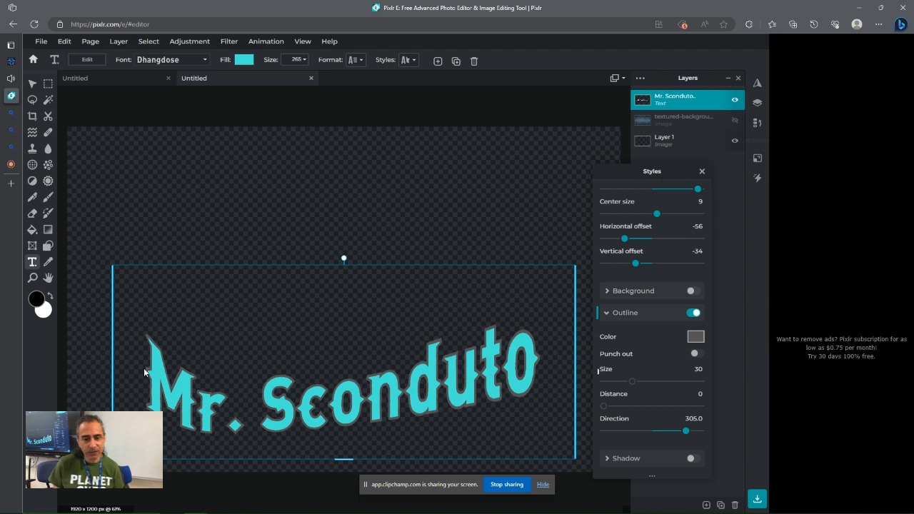
left_click(694, 337)
left_click_drag(409, 166, 503, 101)
left_click(522, 146)
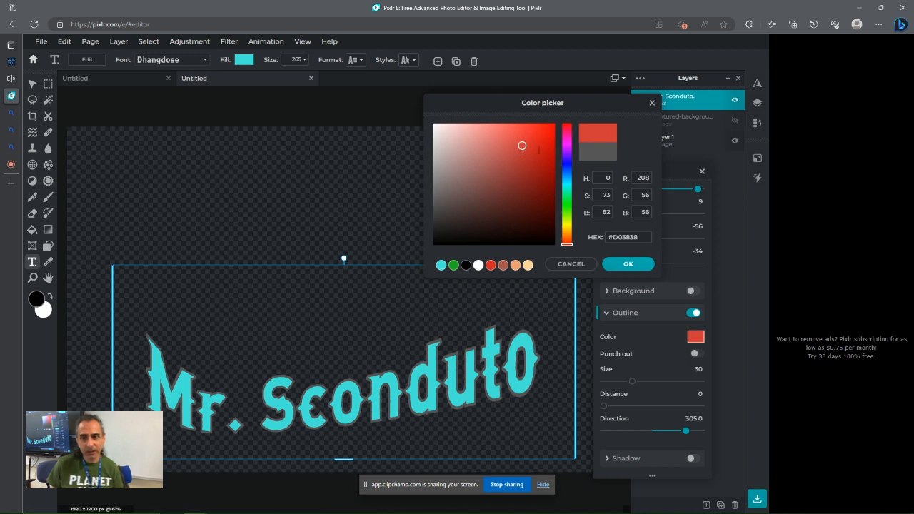
left_click(629, 263)
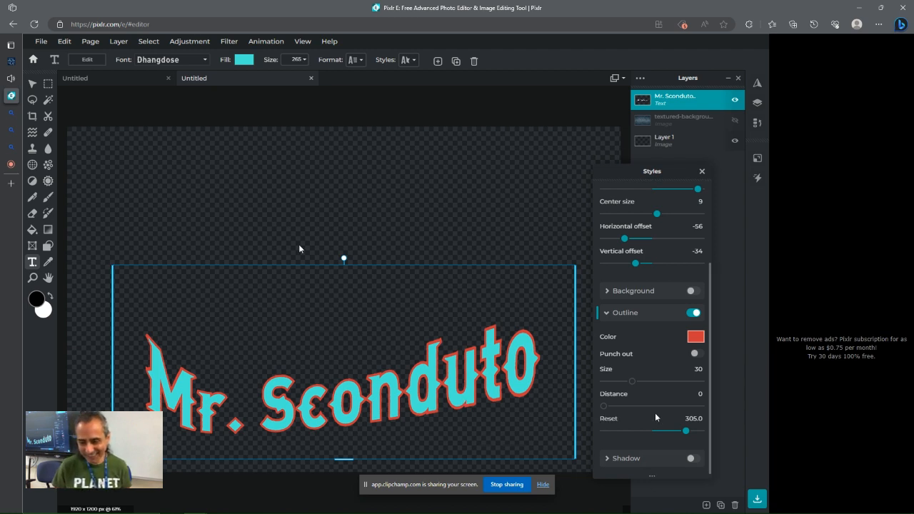
Enable a drop shadow on the text and close the Styles panel
left_click(626, 461)
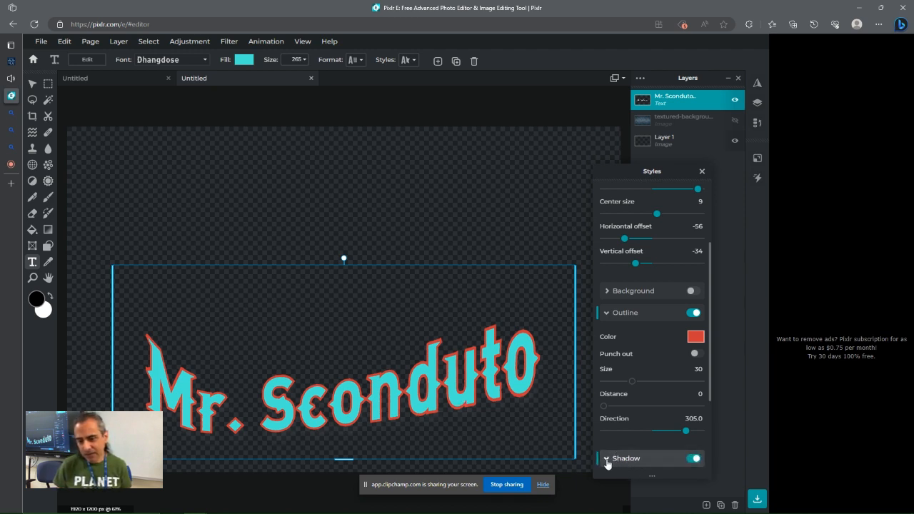
left_click(712, 422)
left_click(408, 60)
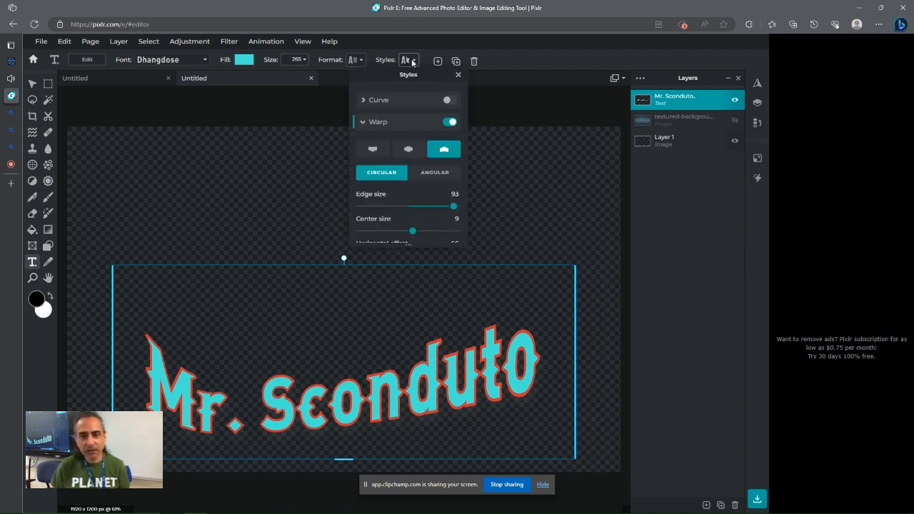
left_click_drag(419, 86, 467, 98)
left_click_drag(615, 105, 741, 145)
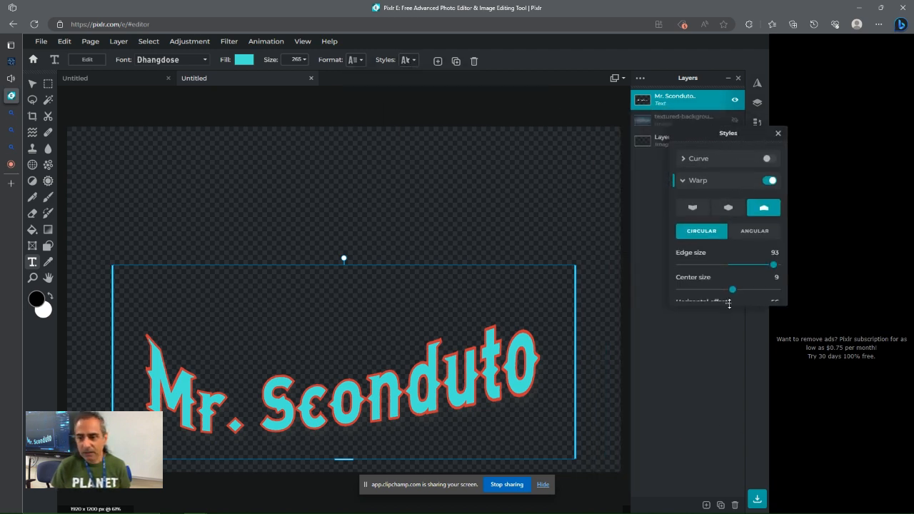
left_click_drag(728, 306, 729, 480)
scroll(681, 432, "down", 3)
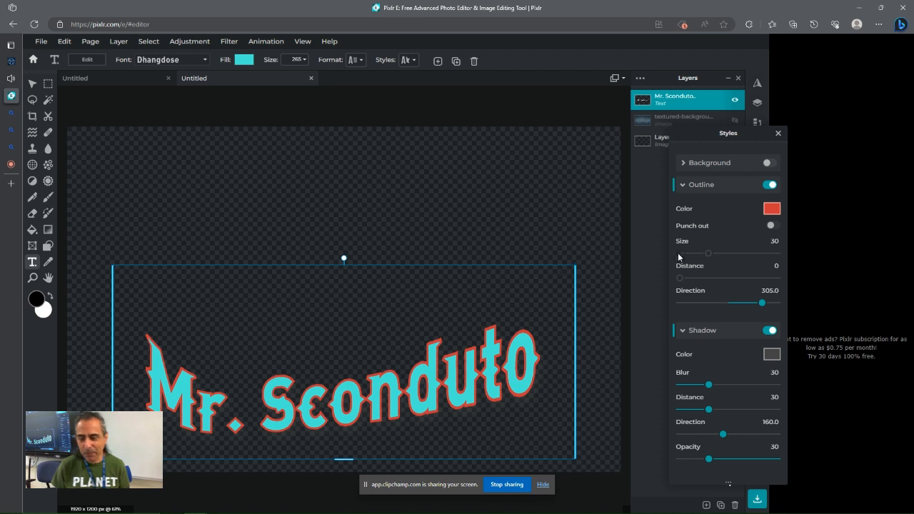
left_click(778, 134)
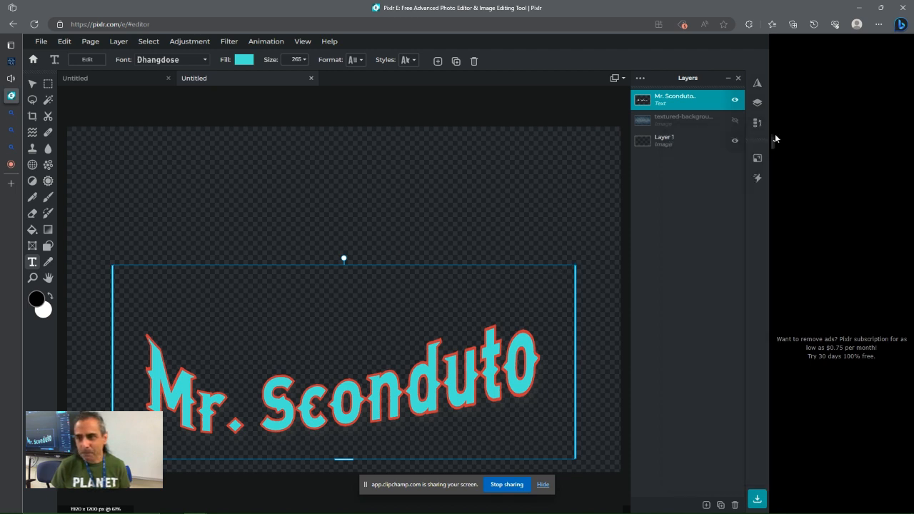
Fill the empty Layer 1 with white using the Paint Bucket
left_click(661, 141)
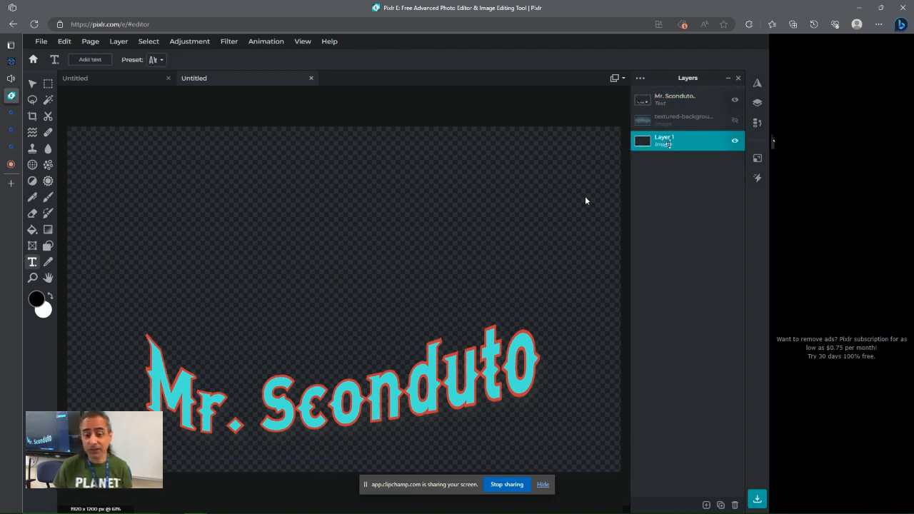
left_click(49, 297)
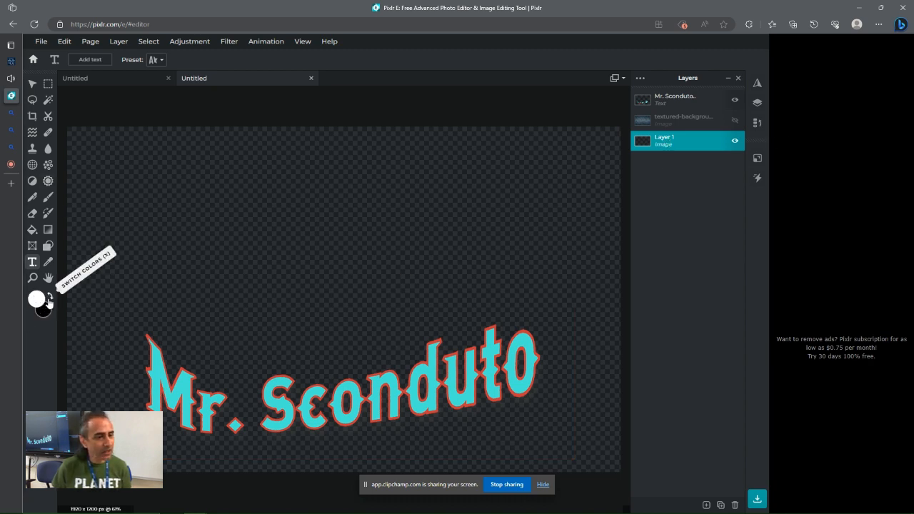
left_click(32, 231)
left_click(278, 232)
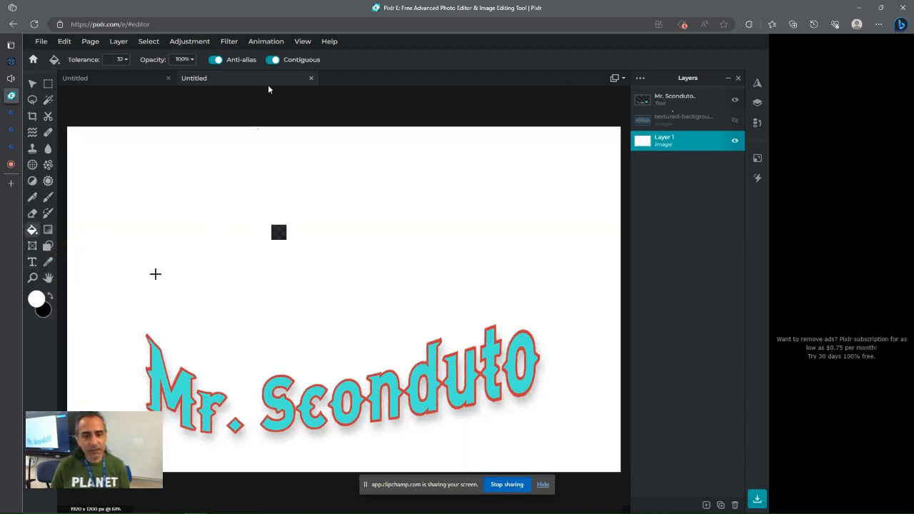
Move the name text layer up toward the middle of the canvas
left_click(677, 100)
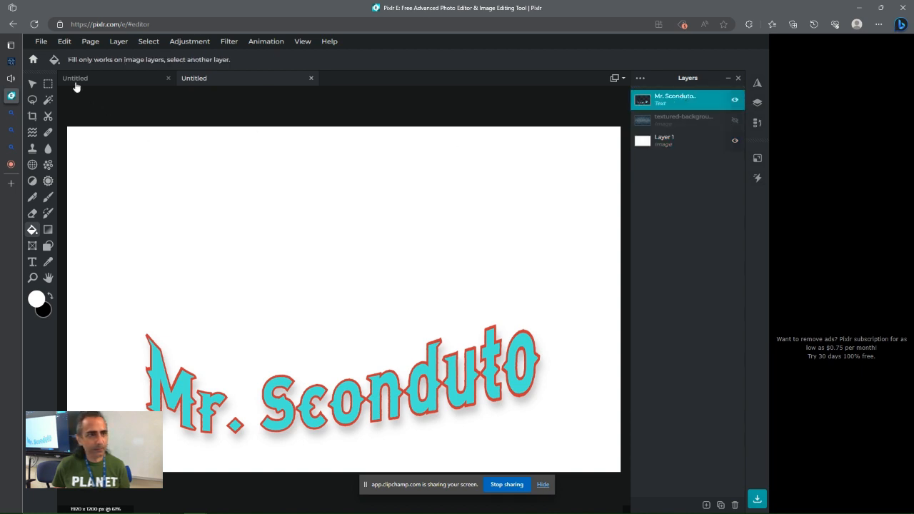
left_click(32, 84)
left_click_drag(395, 397, 406, 282)
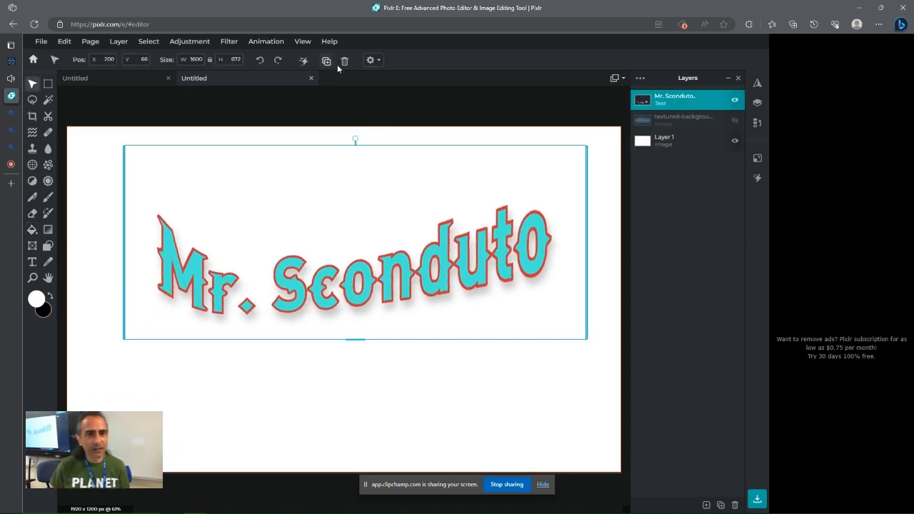
Adjust the text shadow to opacity 100, blur 20, distance 31 and direction about 157
left_click(32, 261)
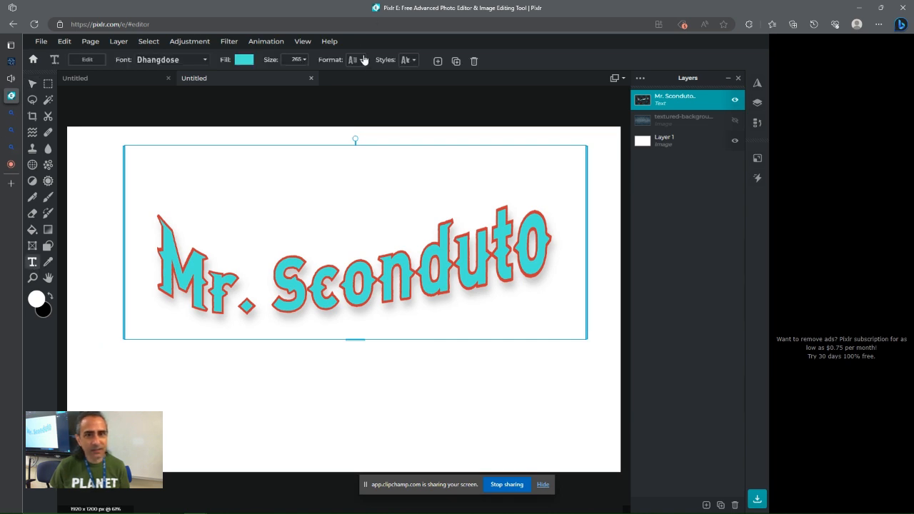
left_click(408, 60)
left_click_drag(400, 86, 725, 123)
left_click_drag(725, 295, 717, 489)
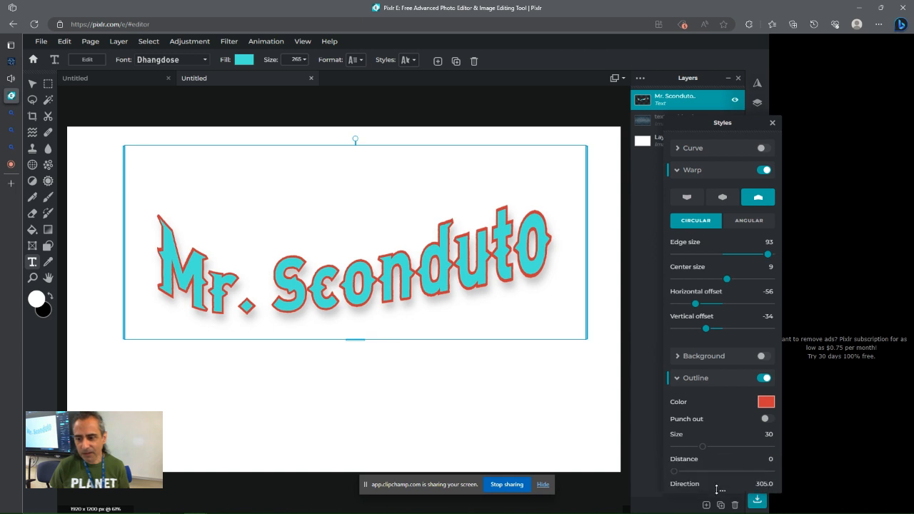
scroll(716, 392, "down", 3)
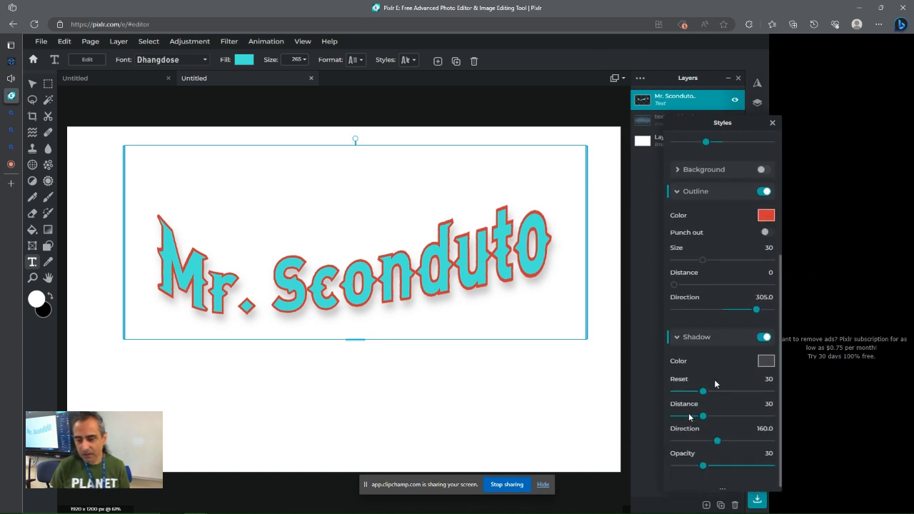
left_click_drag(702, 465, 771, 465)
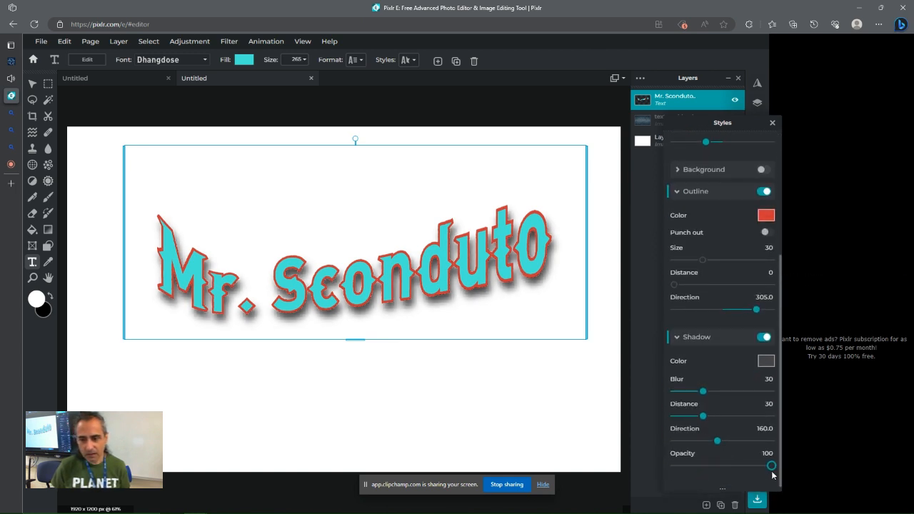
left_click_drag(702, 391, 716, 446)
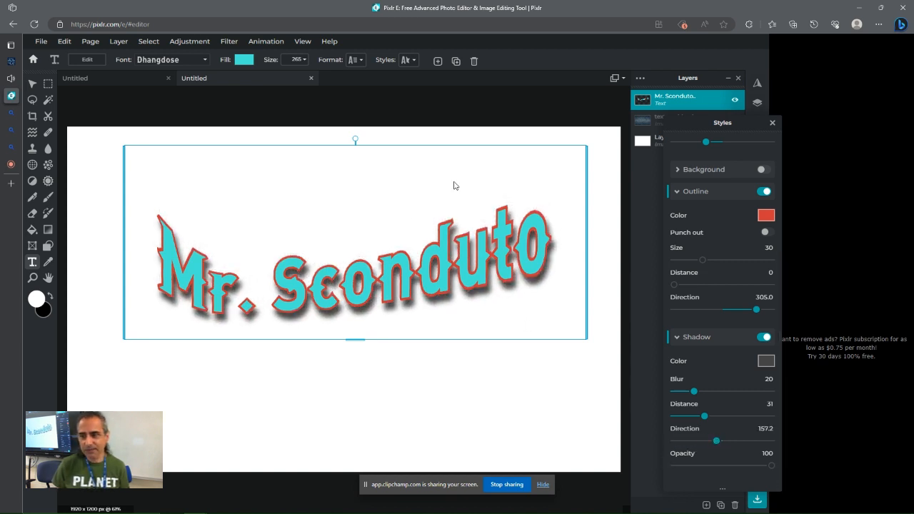
left_click(772, 123)
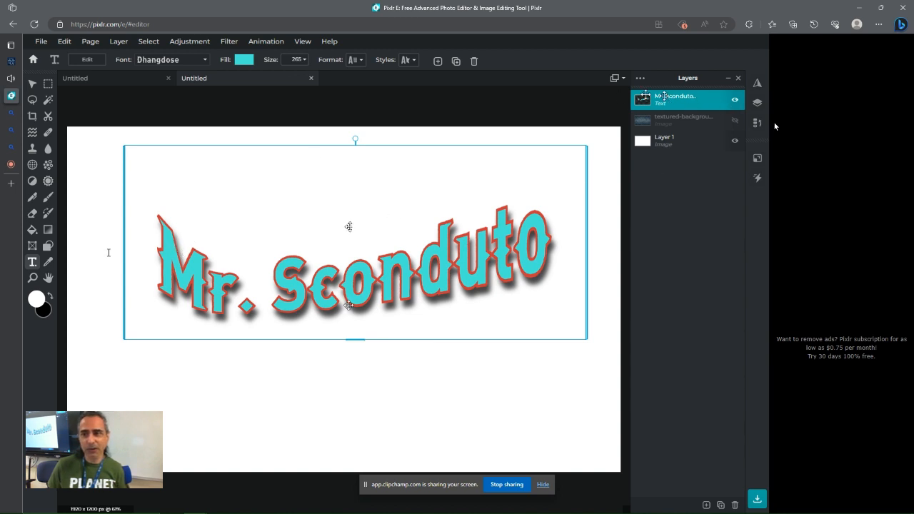
Duplicate the name text layer
left_click(699, 99)
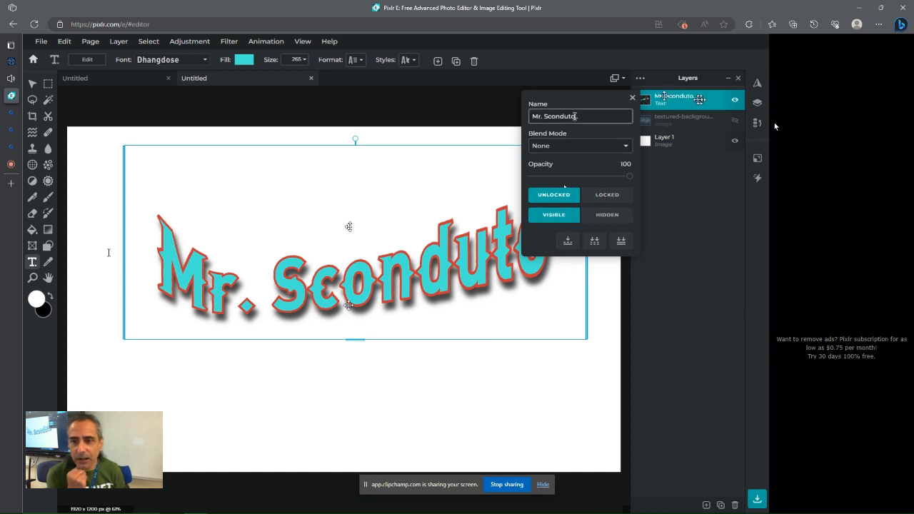
left_click(631, 97)
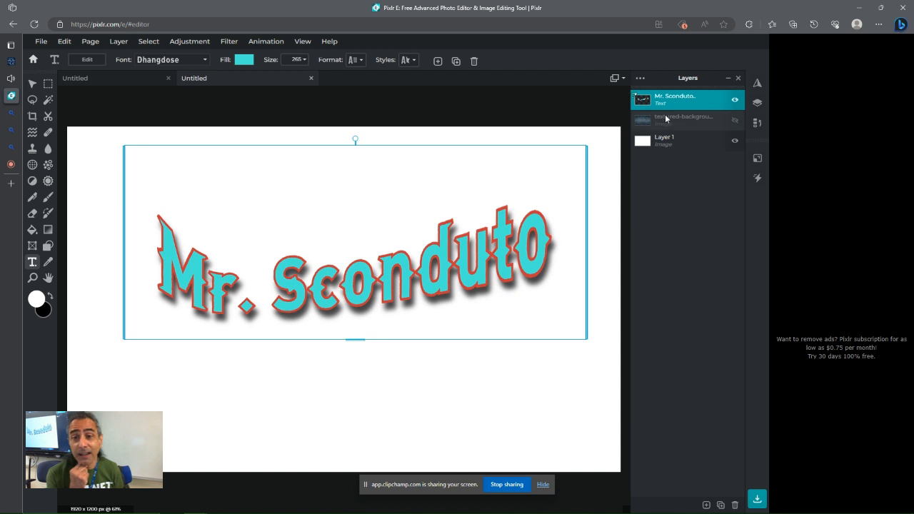
left_click(119, 45)
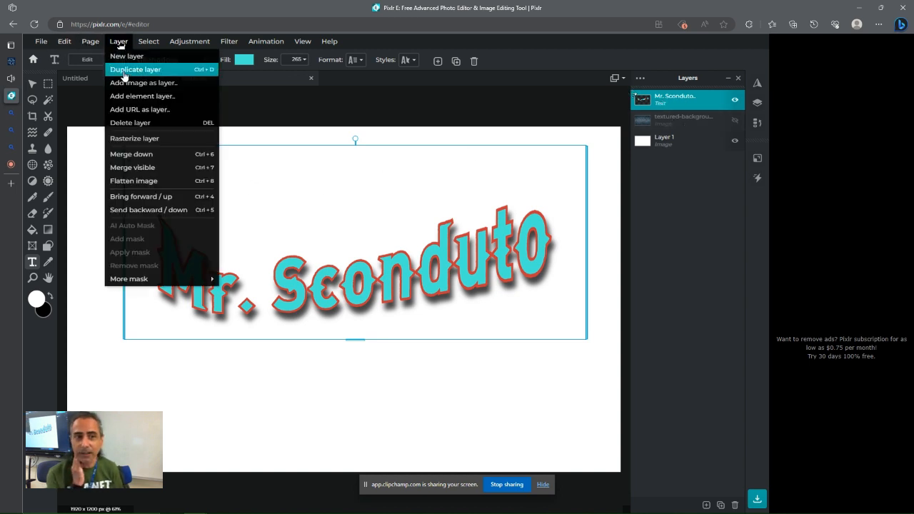
left_click(124, 72)
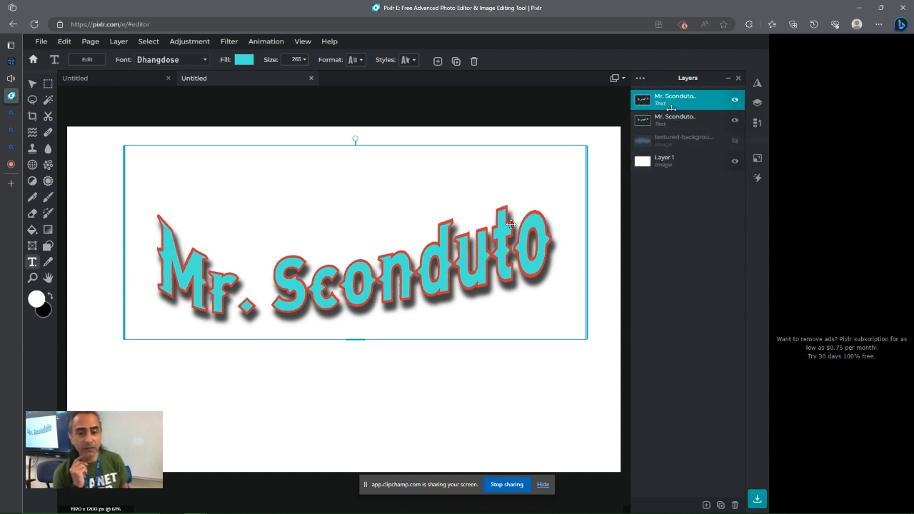
Hide the original name text layer and rasterize the duplicated name text layer
left_click(735, 122)
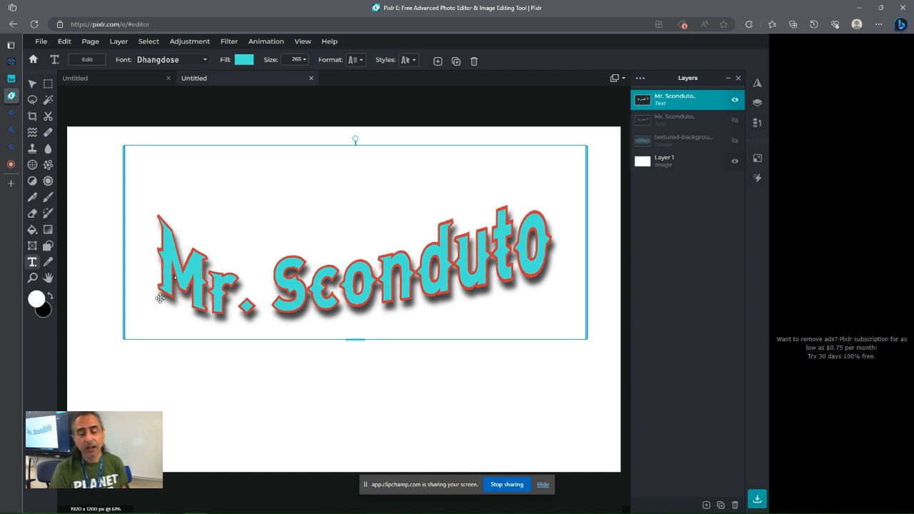
left_click(229, 44)
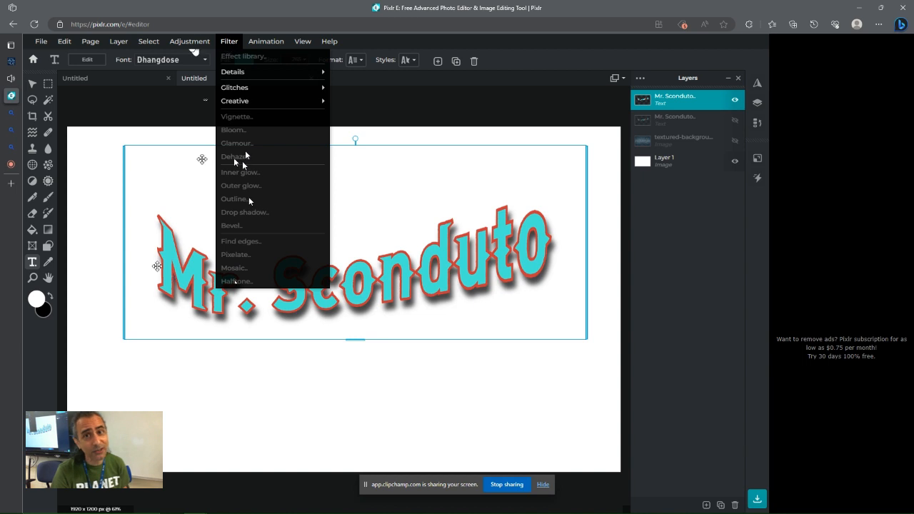
mouse_move(221, 103)
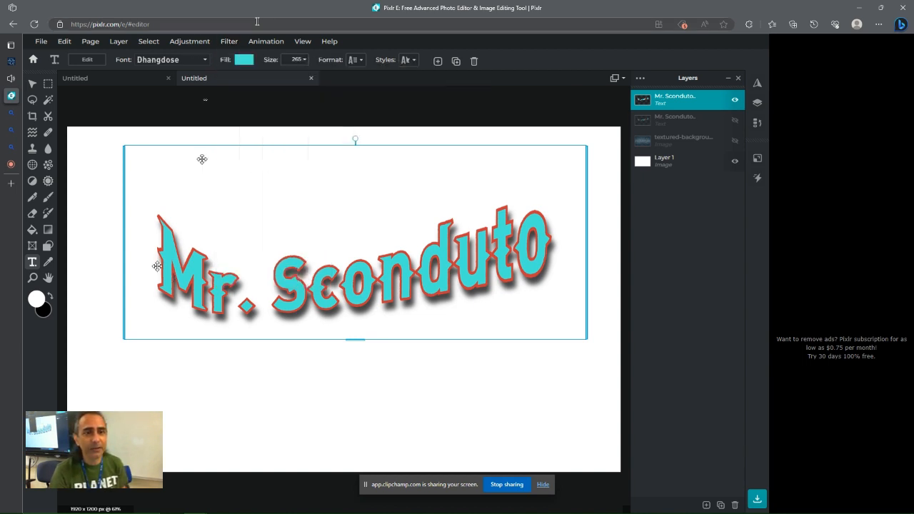
left_click(230, 41)
mouse_move(195, 45)
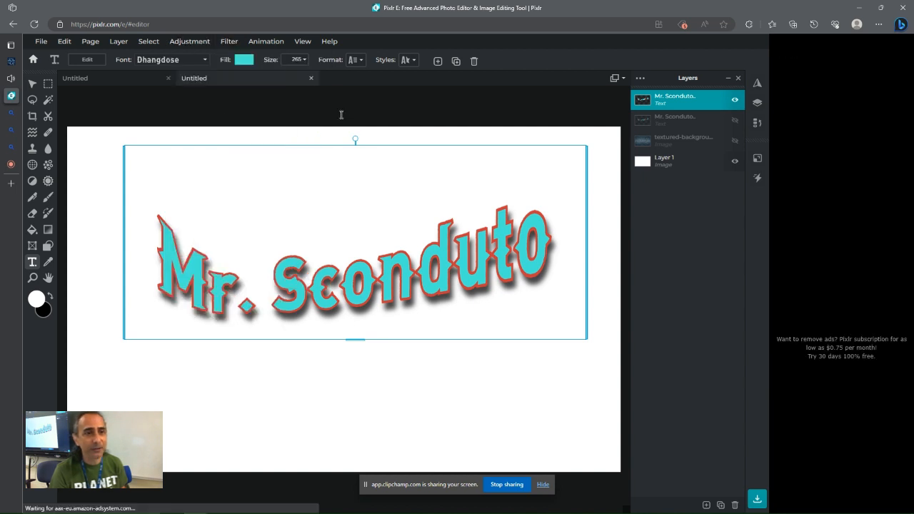
left_click(114, 46)
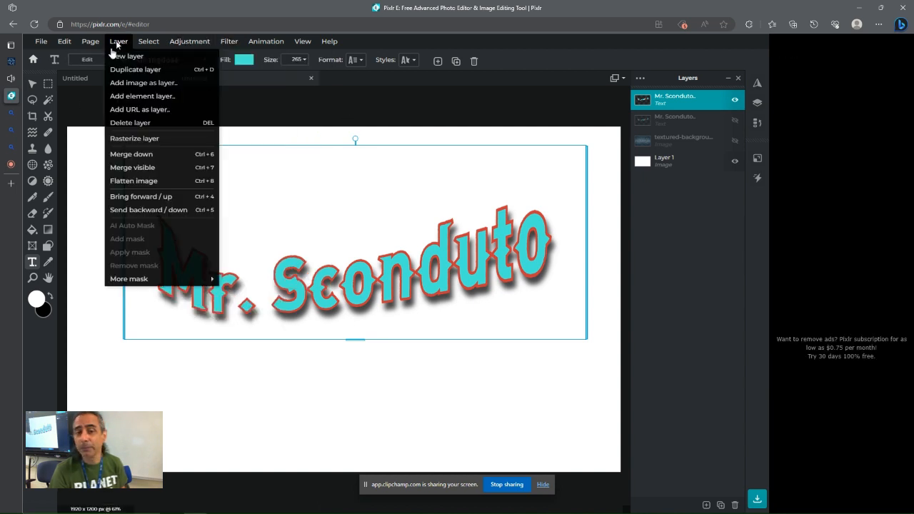
left_click(137, 140)
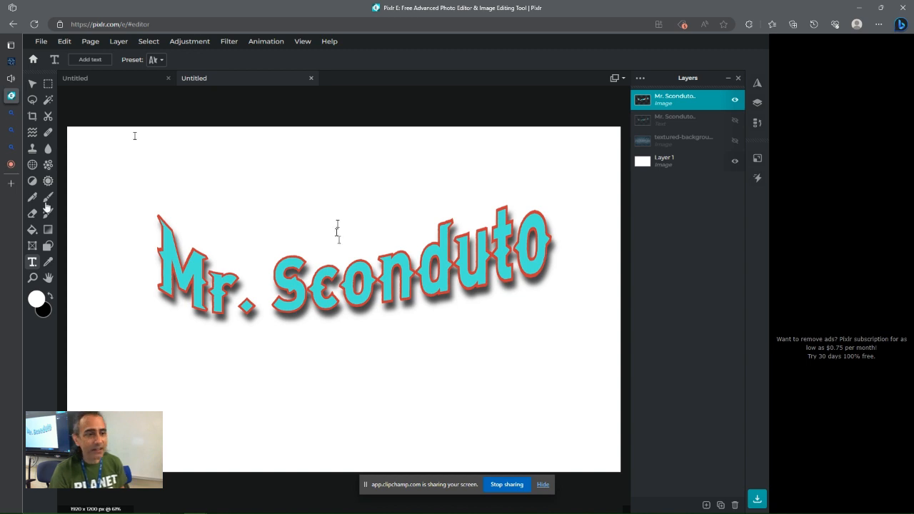
left_click(360, 282)
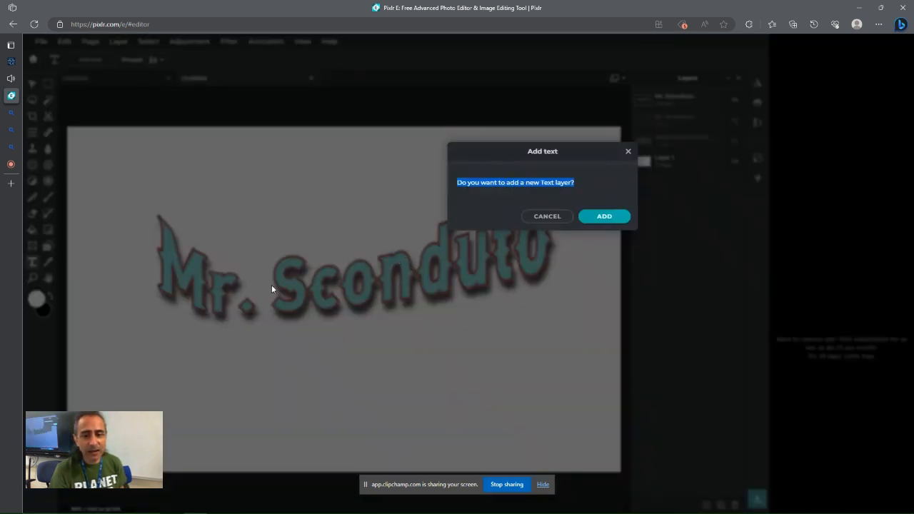
left_click(547, 216)
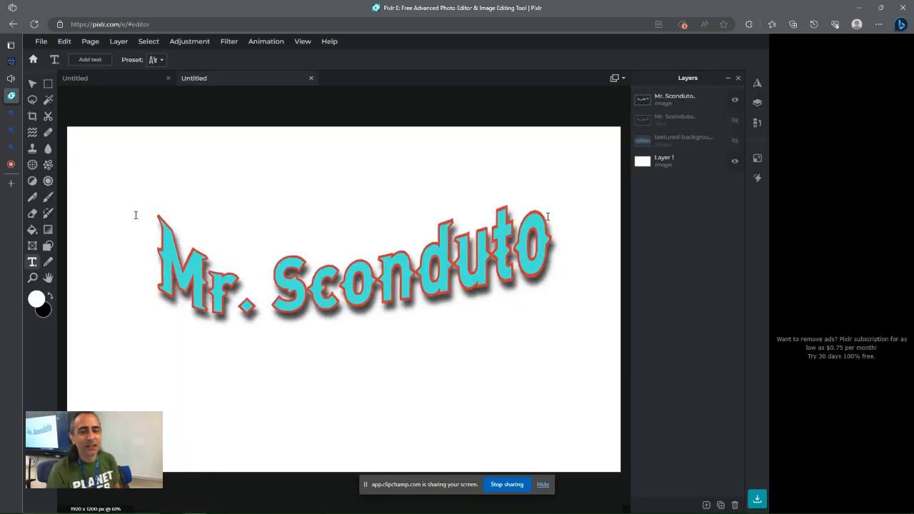
left_click(228, 43)
left_click(229, 44)
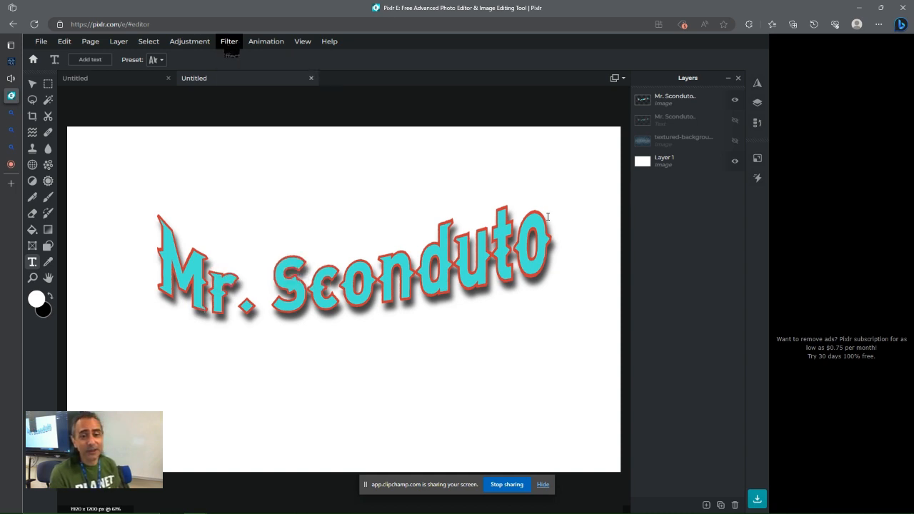
Apply a Scanlines glitch filter to the rasterized name layer with size 6 and amount 100
left_click(703, 102)
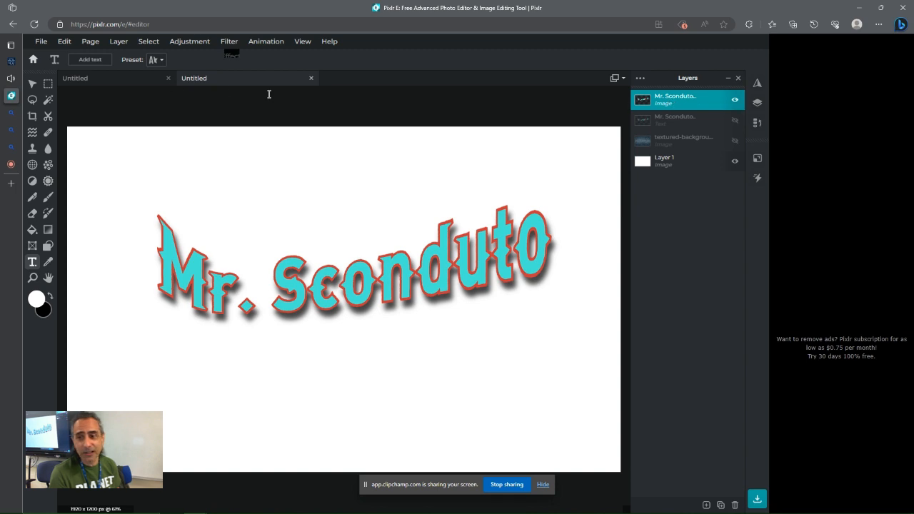
left_click(182, 44)
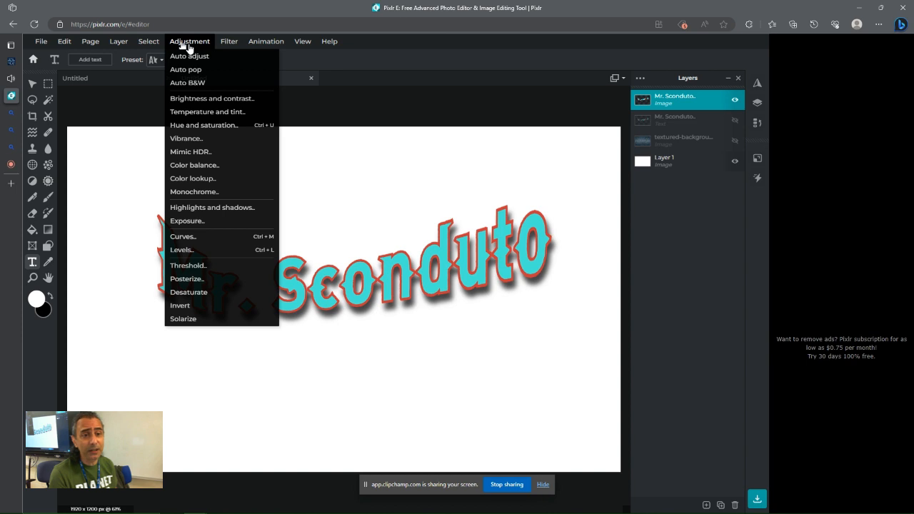
mouse_move(230, 43)
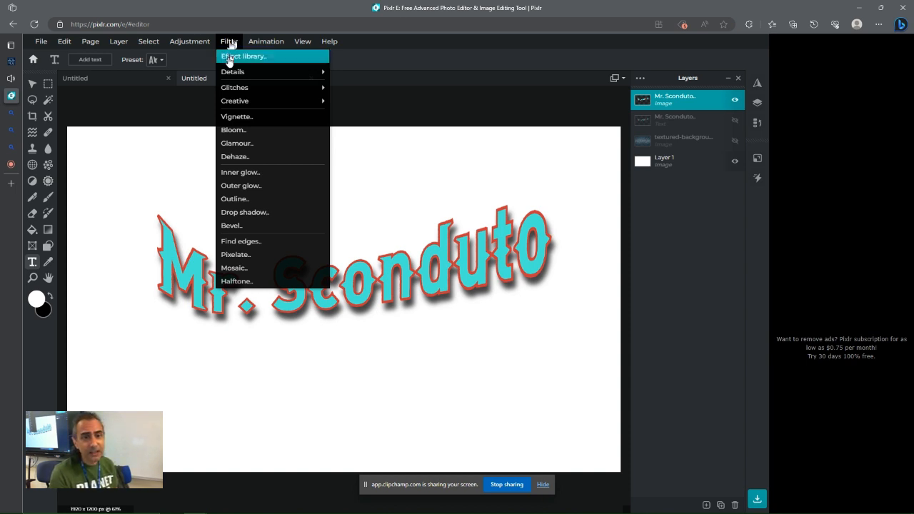
mouse_move(229, 89)
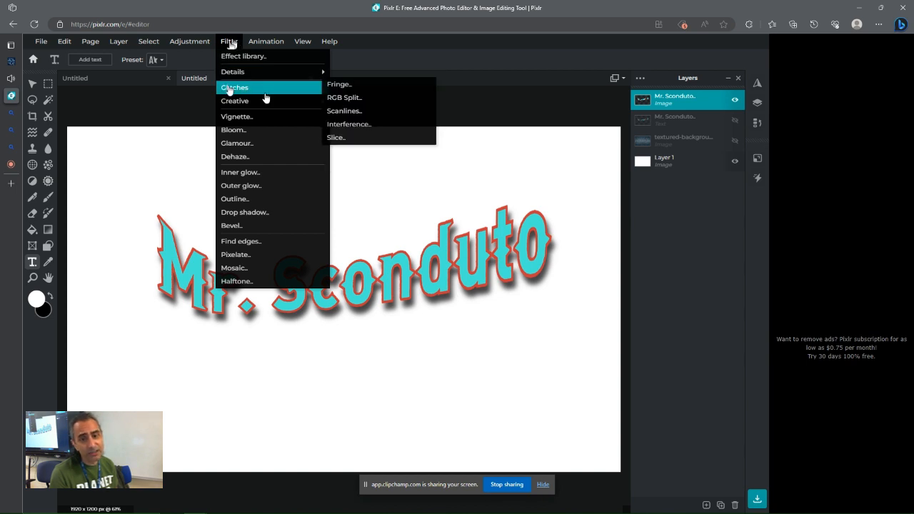
left_click(343, 113)
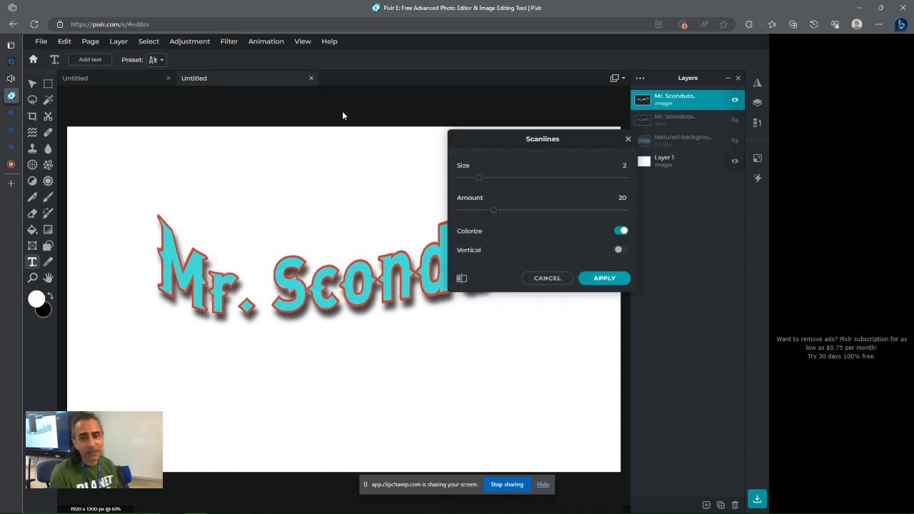
left_click_drag(463, 138, 545, 135)
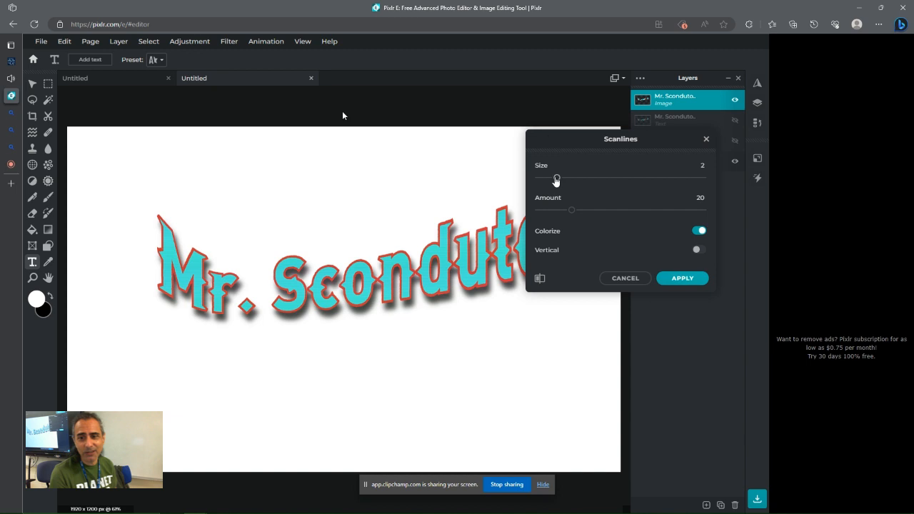
left_click_drag(556, 177, 601, 177)
left_click_drag(571, 210, 666, 211)
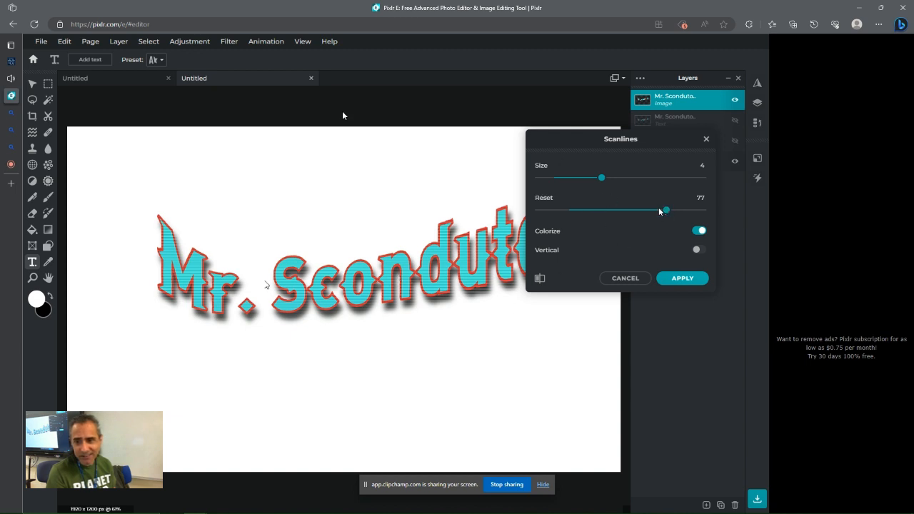
left_click_drag(667, 212, 703, 211)
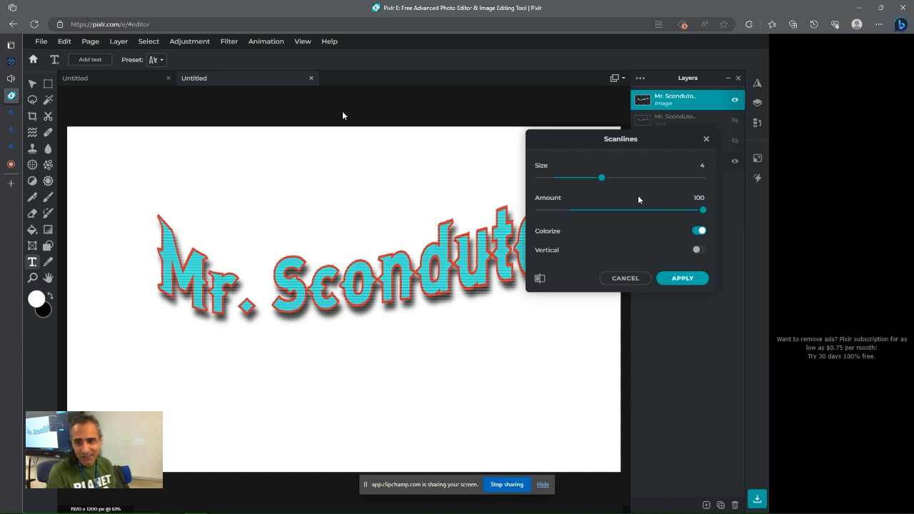
left_click_drag(601, 177, 638, 183)
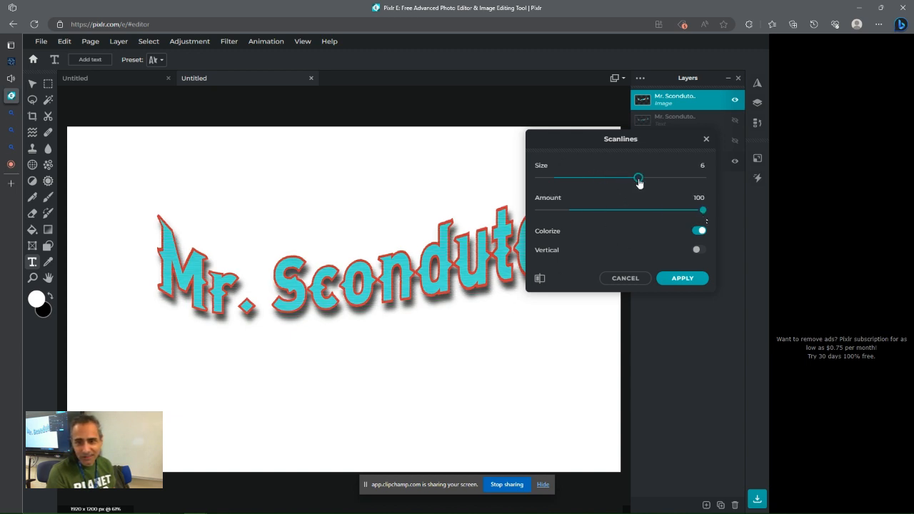
left_click(674, 278)
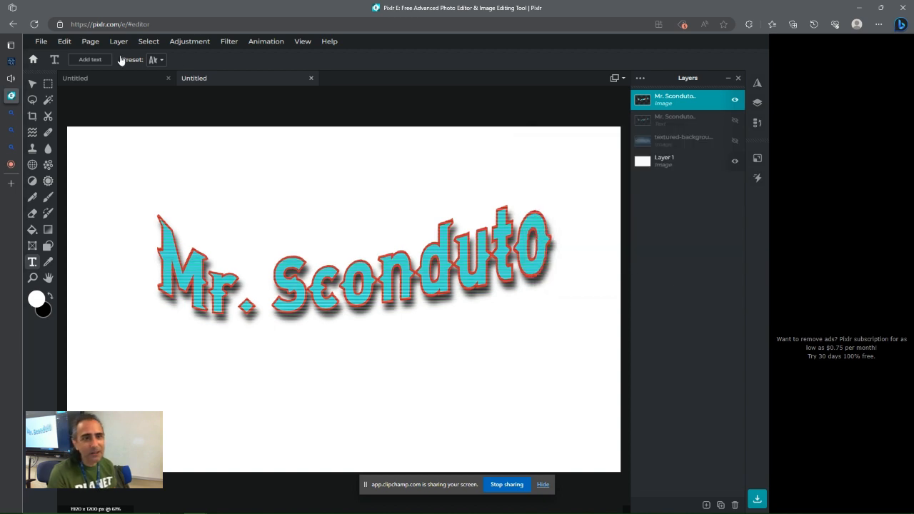
Try a Kaleidoscope filter on the name layer with amount 2 and stretch 14%
left_click(198, 44)
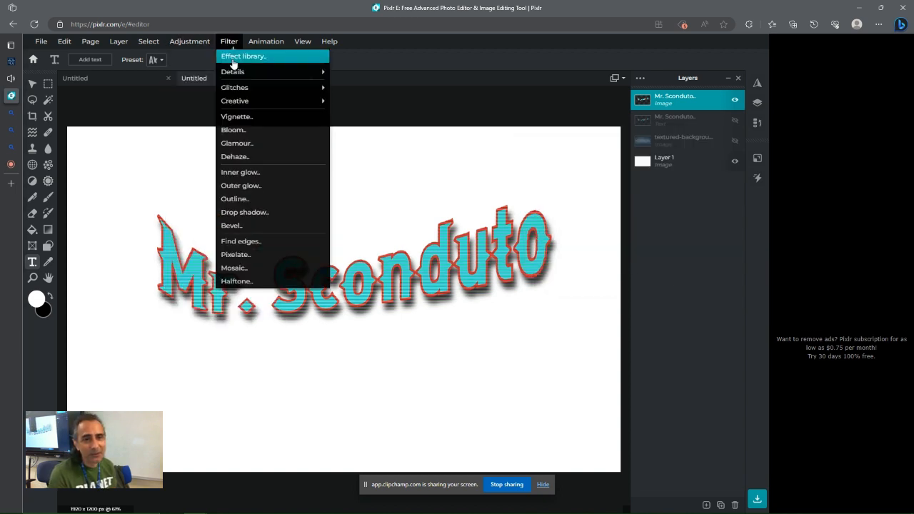
mouse_move(230, 86)
mouse_move(232, 102)
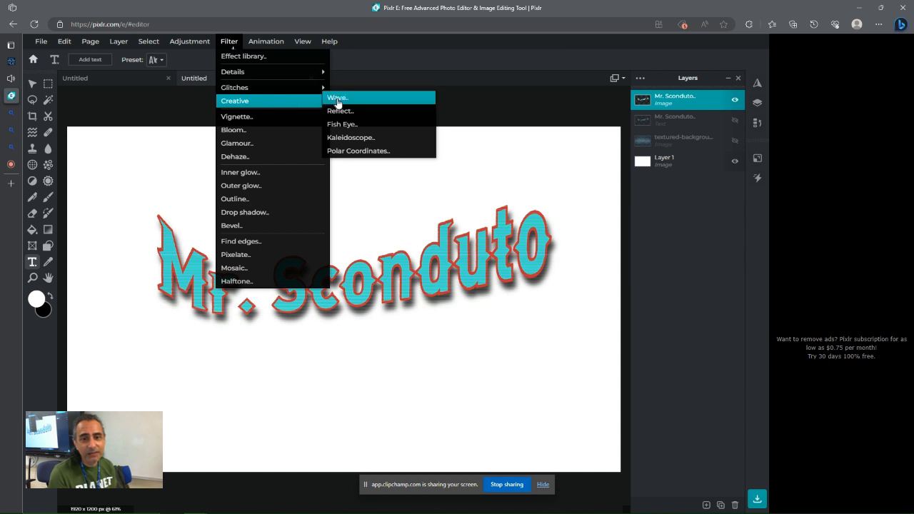
left_click(344, 137)
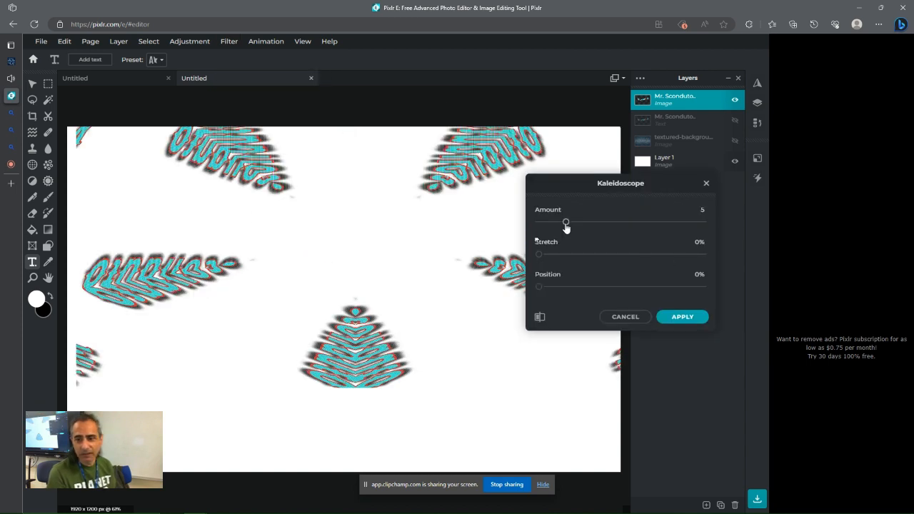
left_click_drag(566, 227, 539, 226)
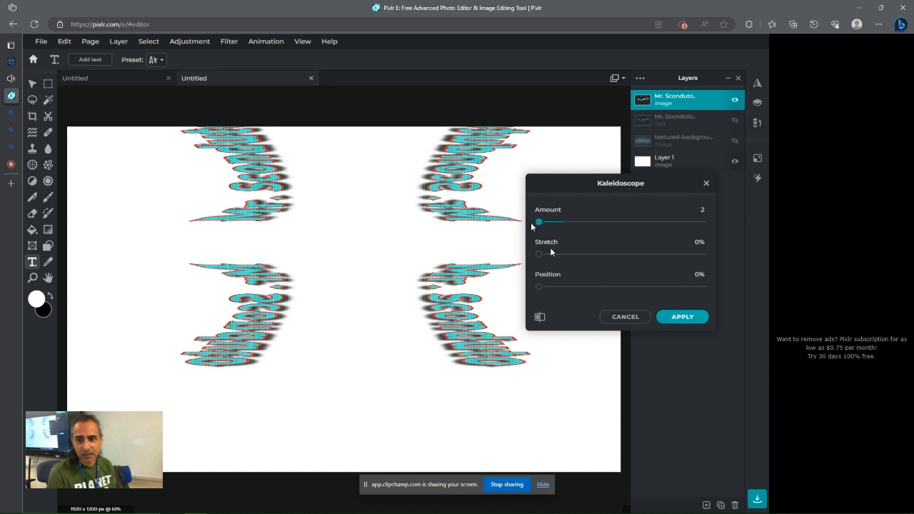
left_click_drag(538, 257, 562, 254)
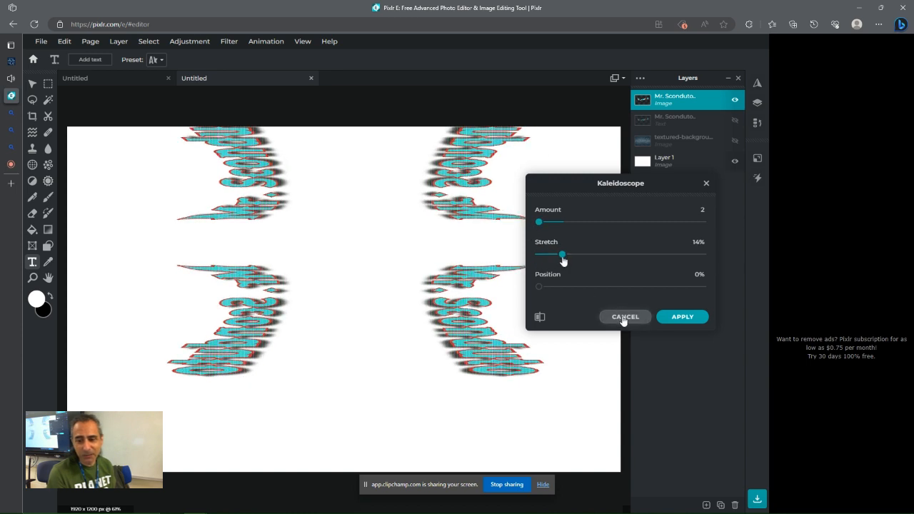
left_click(625, 316)
Apply a Bevel filter to the name layer with a size of 9 px
left_click(227, 43)
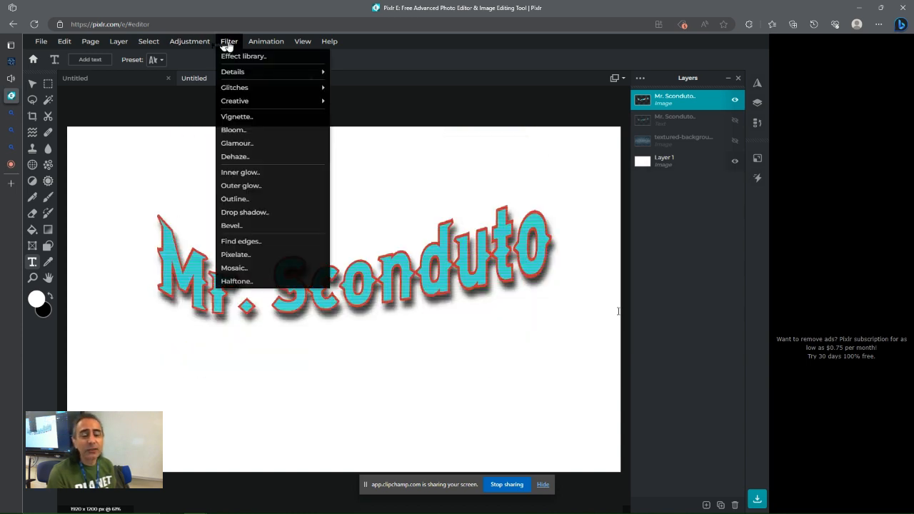
left_click(235, 226)
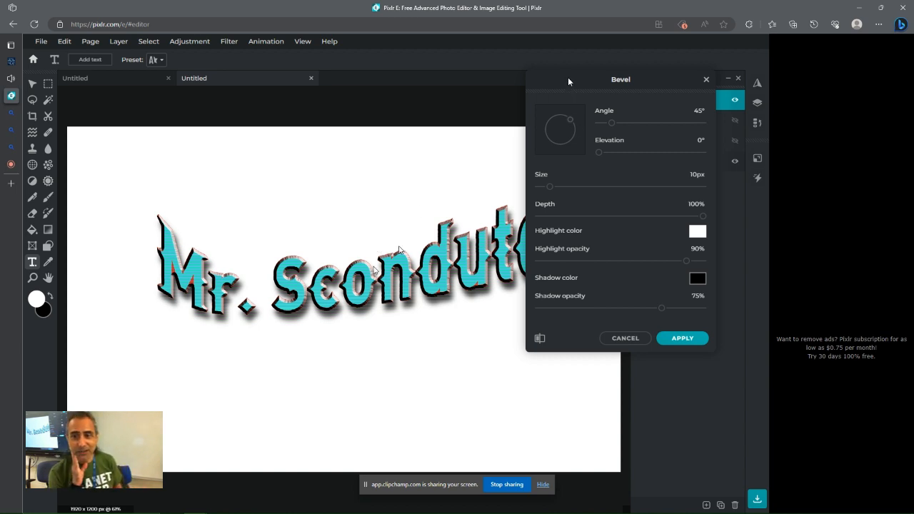
left_click_drag(568, 82, 615, 138)
left_click(594, 245)
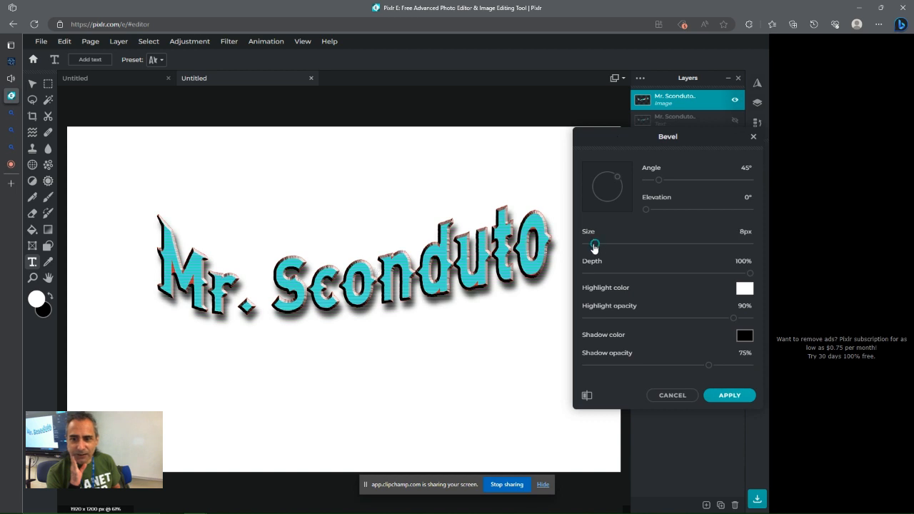
mouse_move(594, 246)
left_mouse_down()
mouse_move(586, 244)
mouse_move(597, 246)
left_mouse_up()
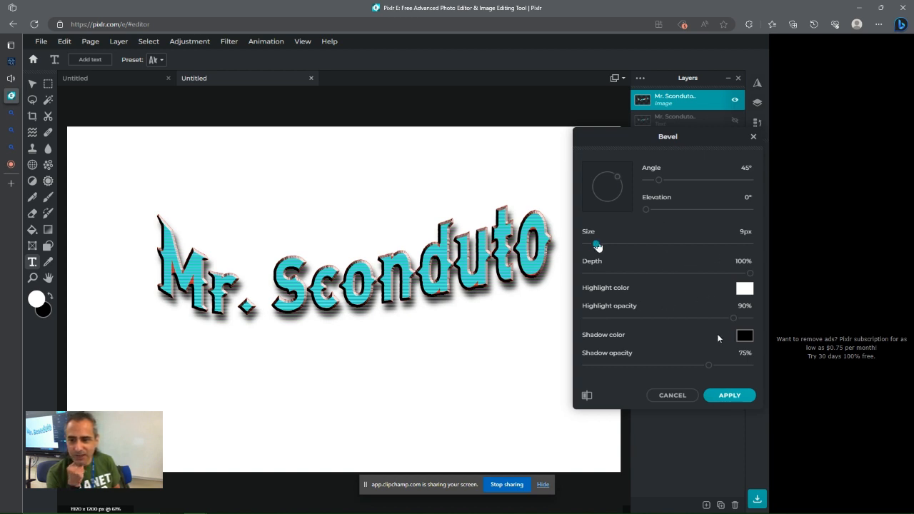
left_click_drag(642, 208, 606, 210)
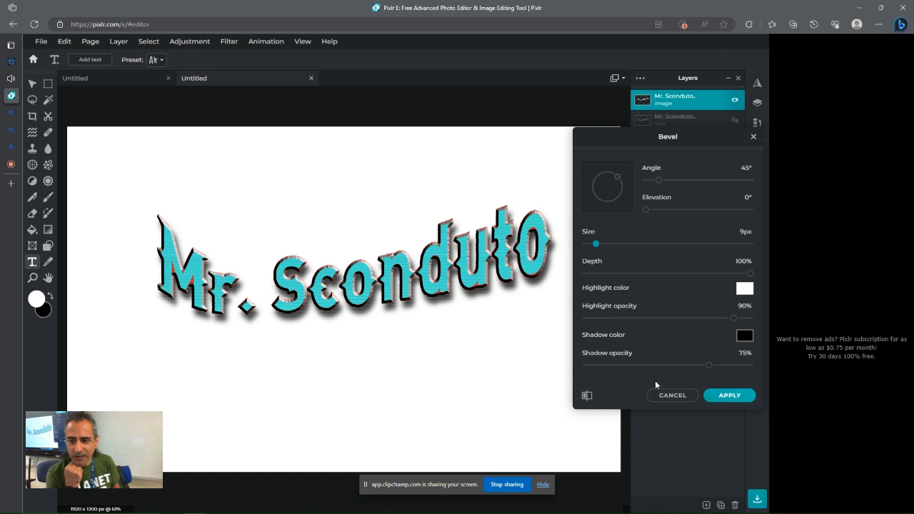
left_click(742, 400)
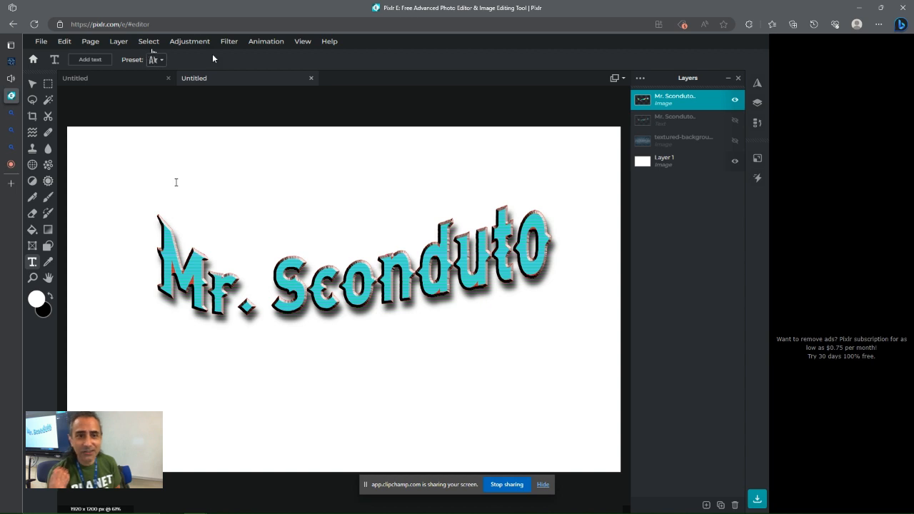
Try the Mosaic filter on the name layer
left_click(228, 45)
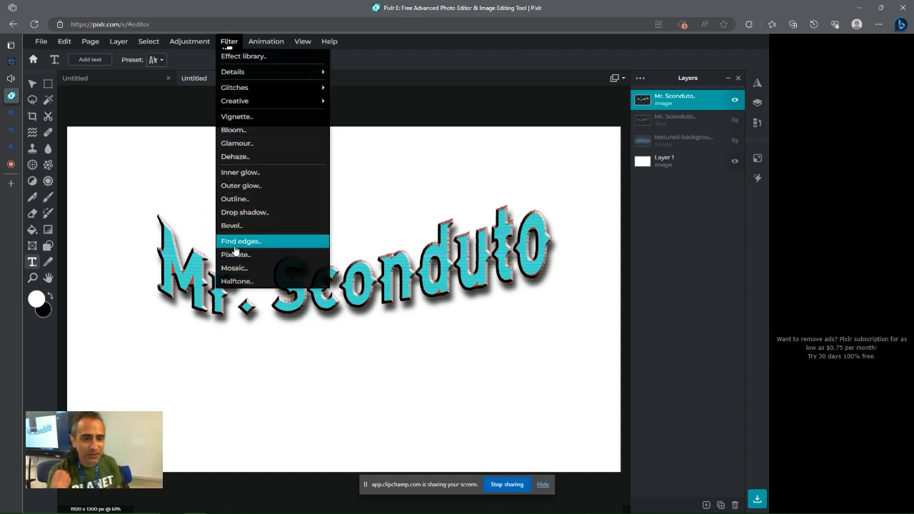
left_click(233, 270)
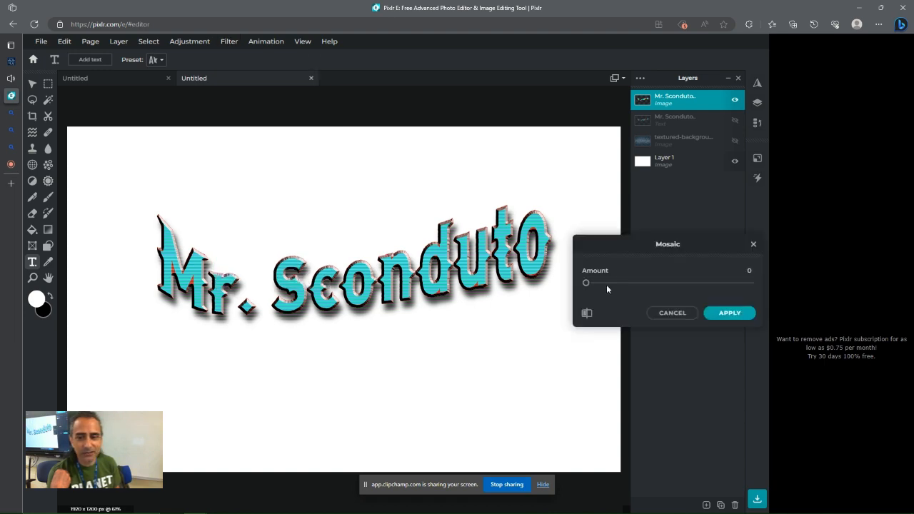
mouse_move(587, 286)
left_mouse_down()
mouse_move(622, 284)
mouse_move(573, 284)
left_mouse_up()
left_click(672, 313)
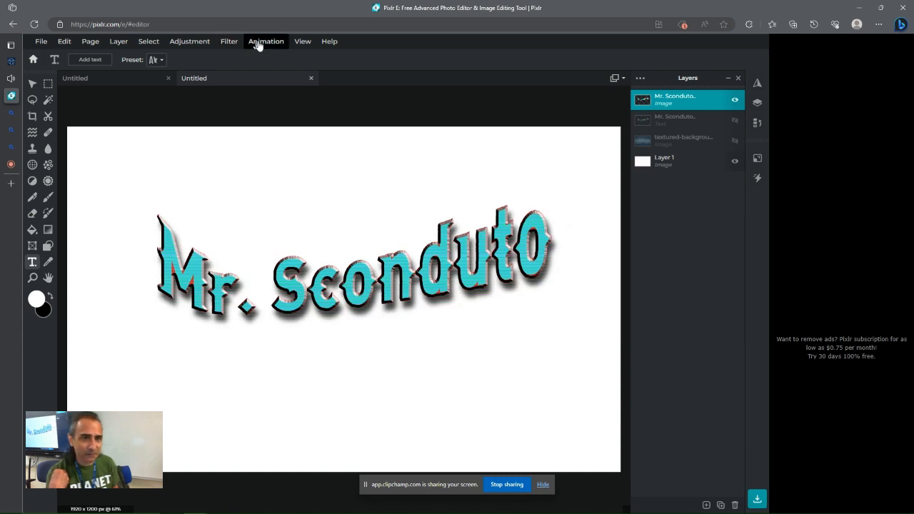
left_click(229, 42)
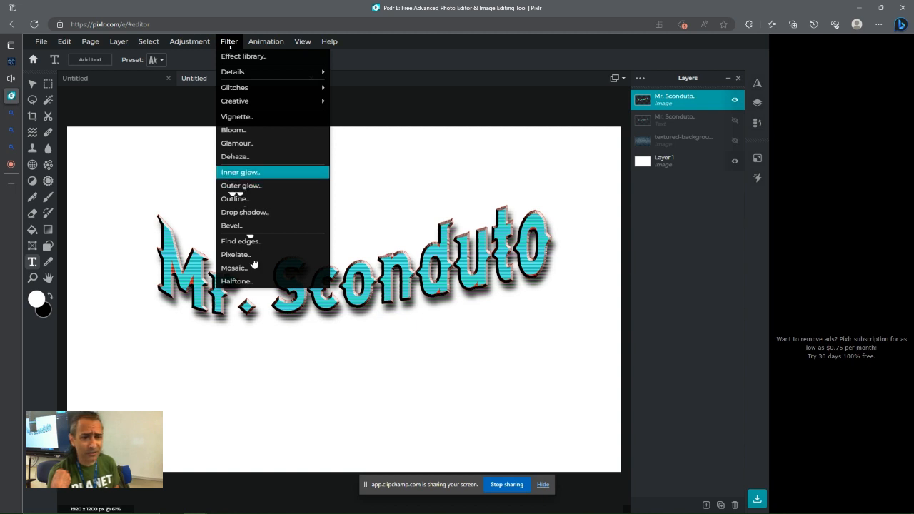
left_click(240, 173)
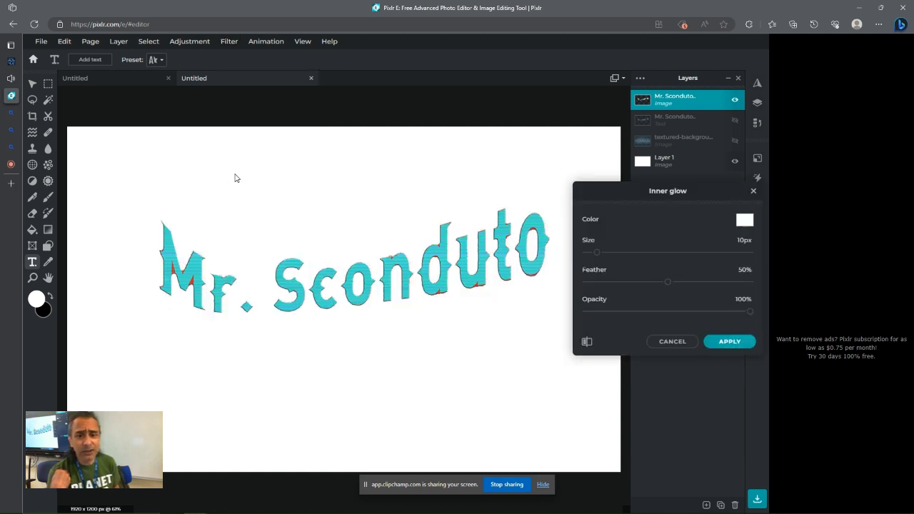
left_click(675, 342)
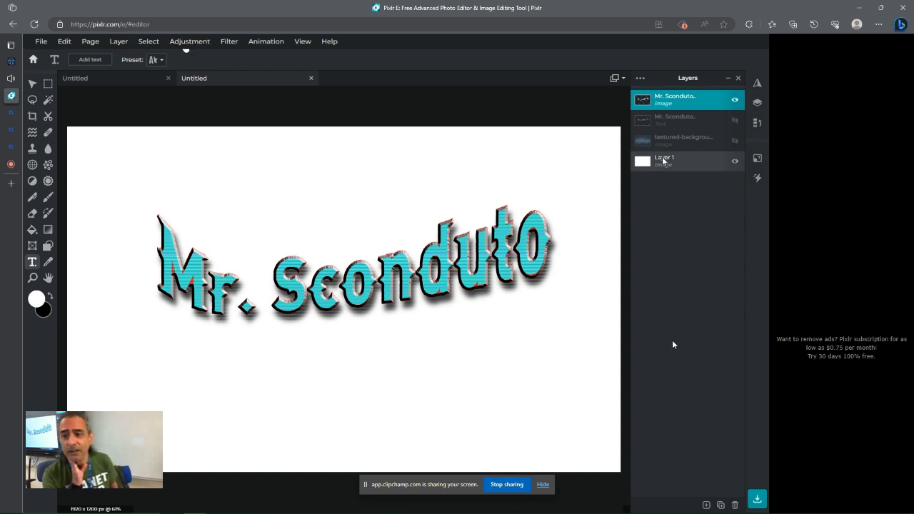
Show the textured background layer again behind the name
left_click(735, 140)
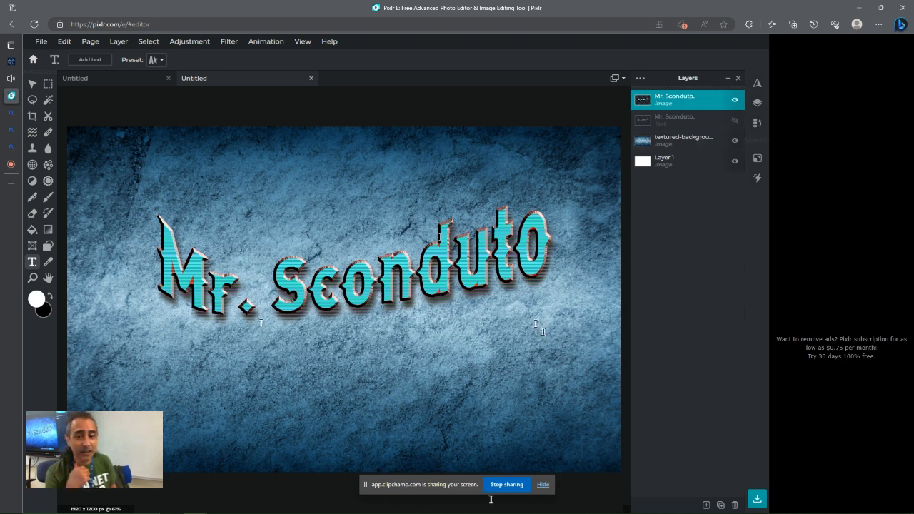
Browse the bass guitar drawing image results in the other tab, then return to the editor tab
left_click(13, 146)
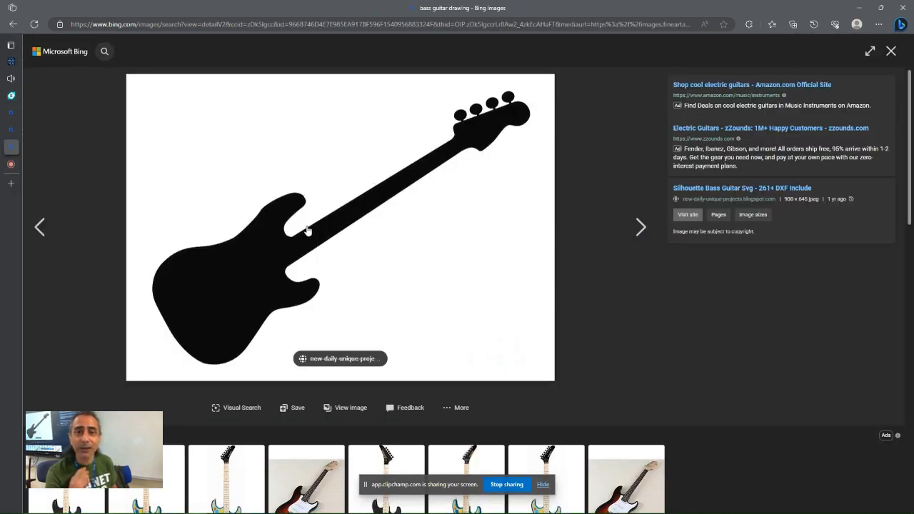
left_click(891, 51)
scroll(425, 280, "down", 5)
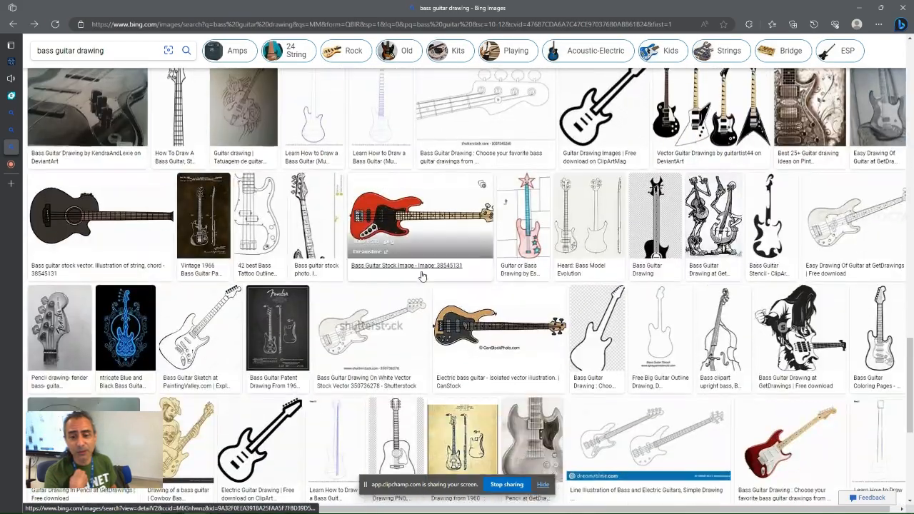
scroll(416, 275, "down", 4)
scroll(416, 275, "up", 8)
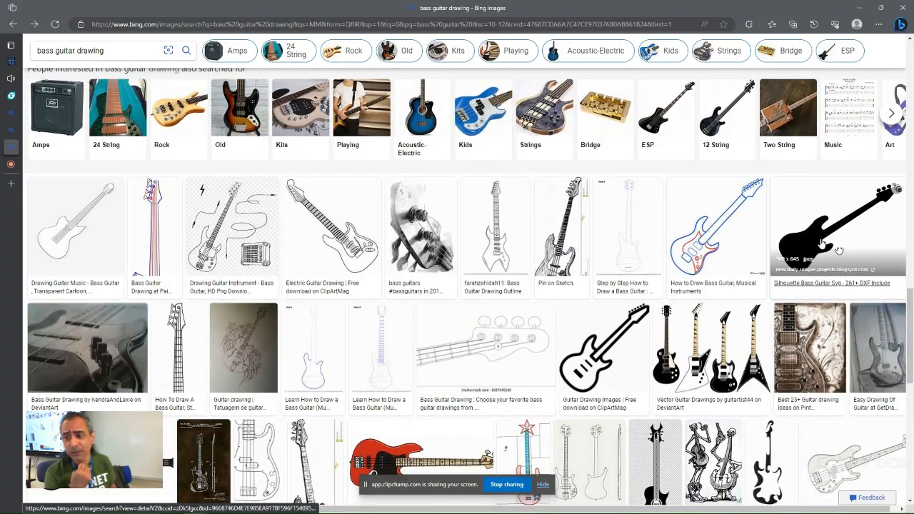
scroll(419, 315, "down", 3)
scroll(420, 314, "down", 3)
scroll(446, 207, "up", 12)
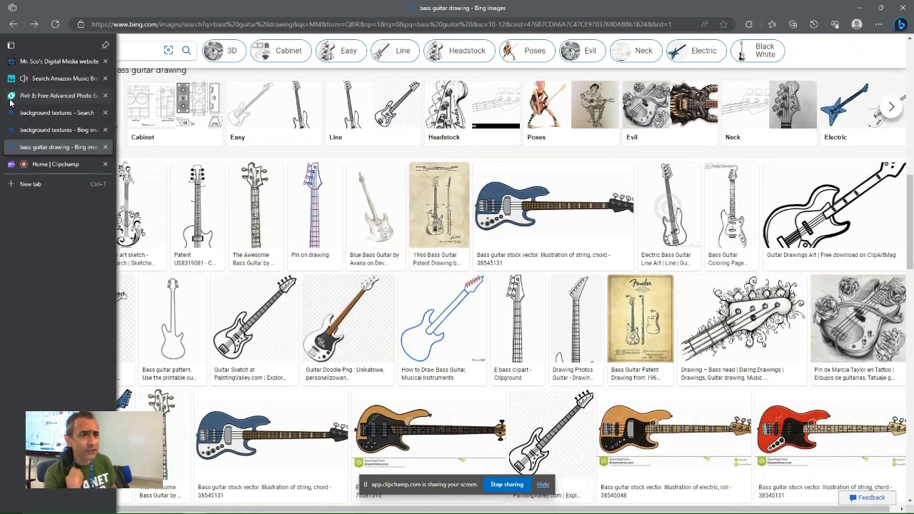
left_click(42, 95)
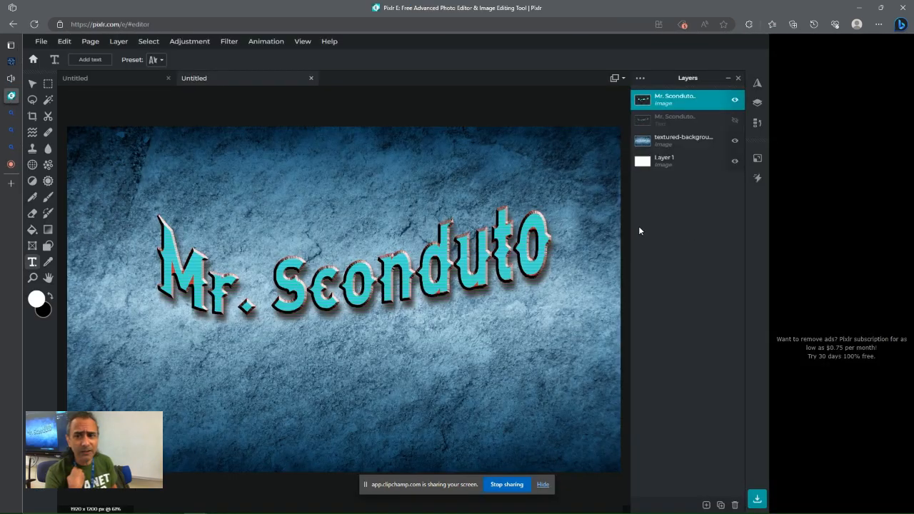
Add the bass-guitar-silhouette image file as a new layer above the textured background
left_click(664, 138)
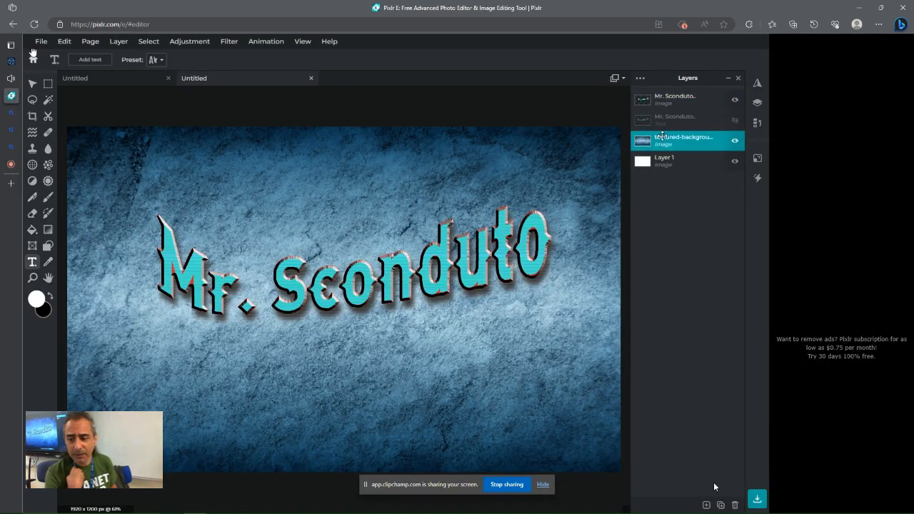
left_click(706, 505)
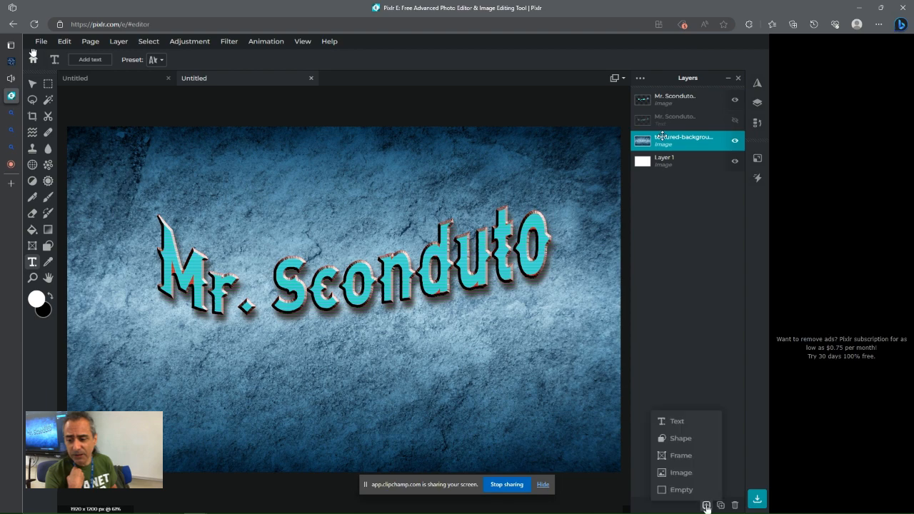
left_click(681, 472)
left_click(452, 148)
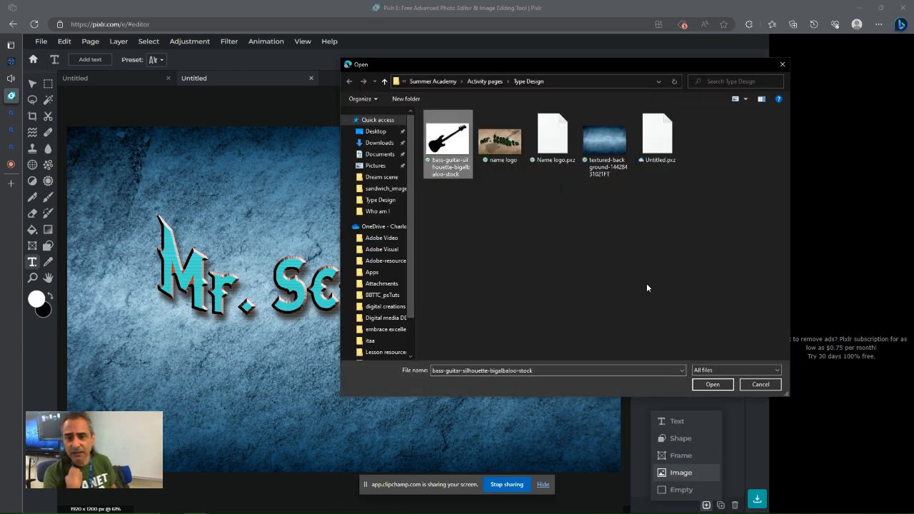
left_click(713, 384)
Nudge the name layer slightly down and to the right on the canvas
left_click_drag(289, 248, 283, 269)
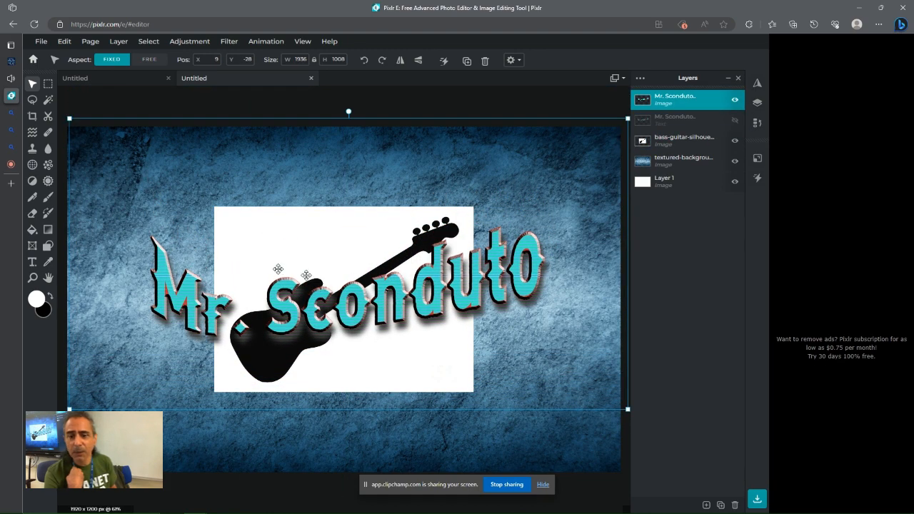
left_click(667, 142)
mouse_move(312, 249)
left_mouse_down()
mouse_move(302, 245)
mouse_move(337, 251)
mouse_move(327, 252)
left_mouse_up()
Turn off auto select layer for the move tool and move the guitar image up and to the right
left_click(678, 139)
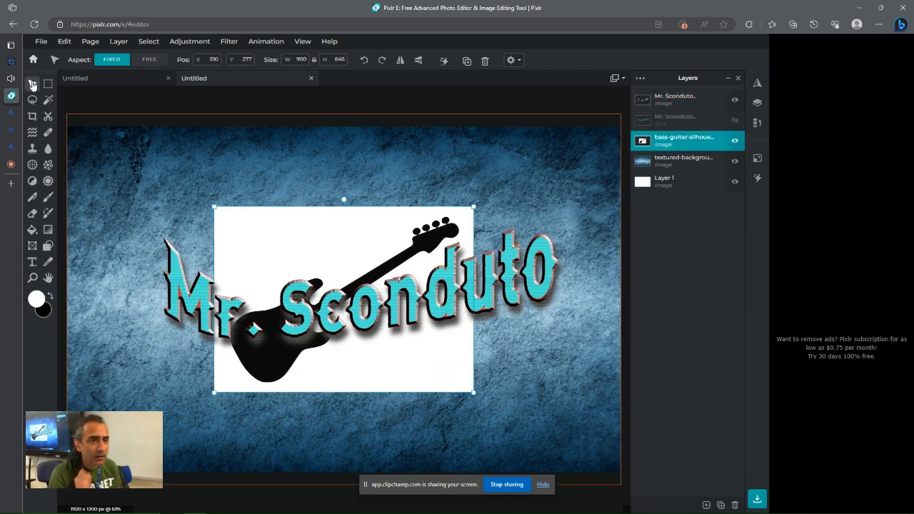
left_click(512, 62)
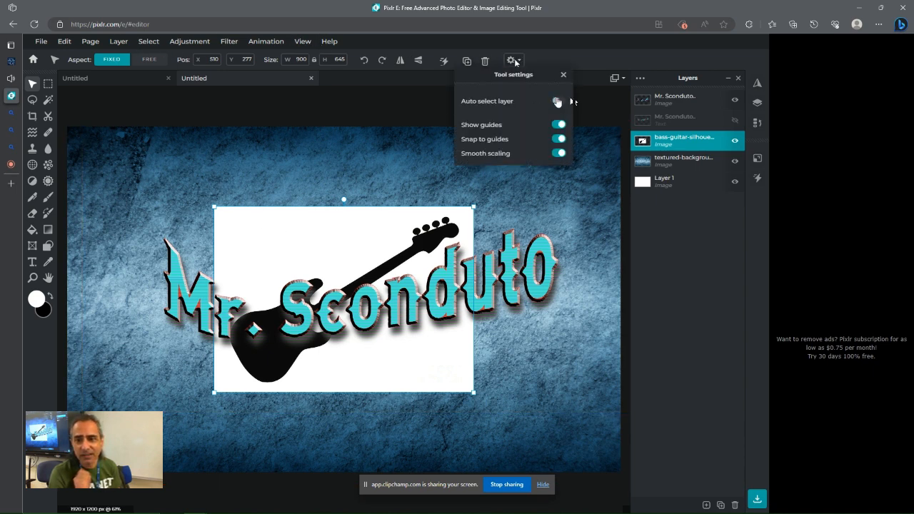
left_click(332, 249)
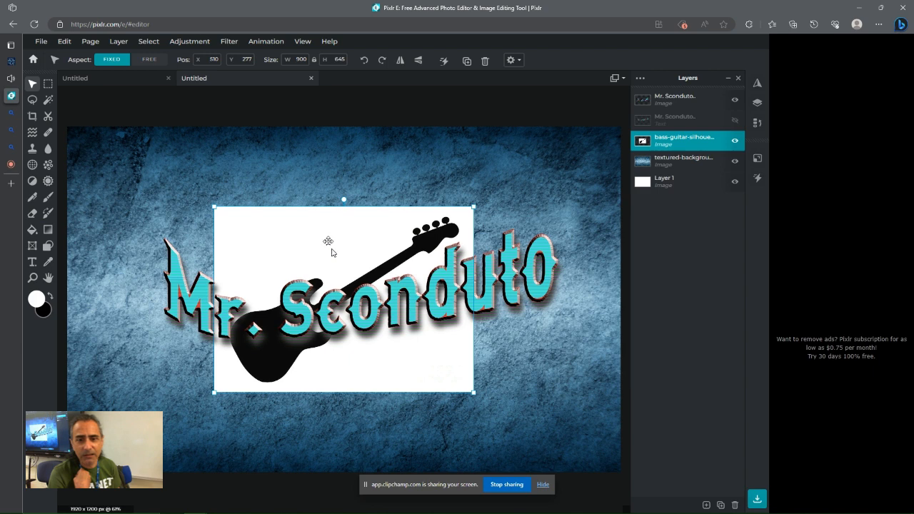
left_click_drag(328, 241, 351, 235)
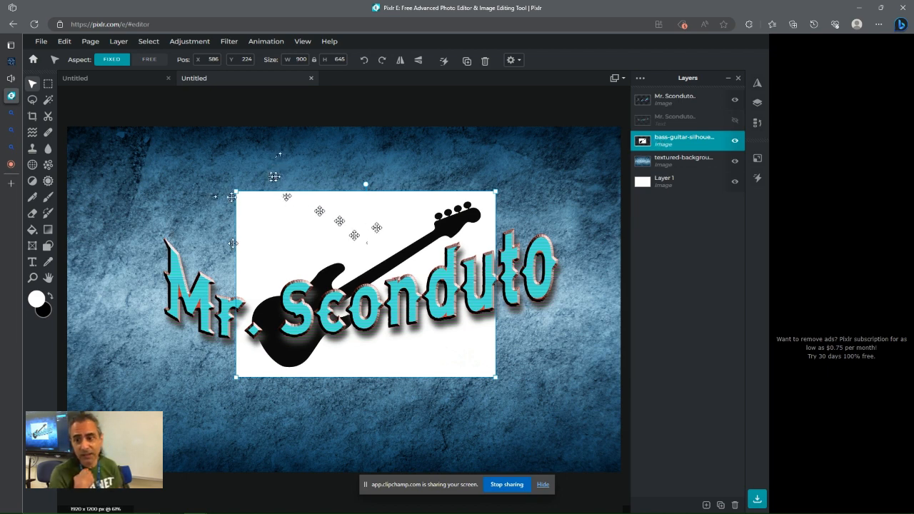
Set the guitar layer's blend mode to Darken after trying Multiply, Screen and Overlay
left_click(666, 141)
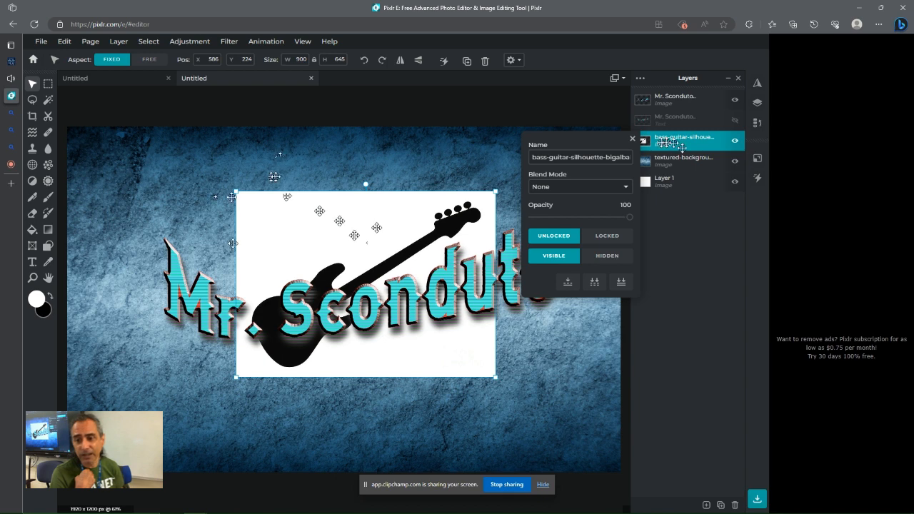
left_click(550, 187)
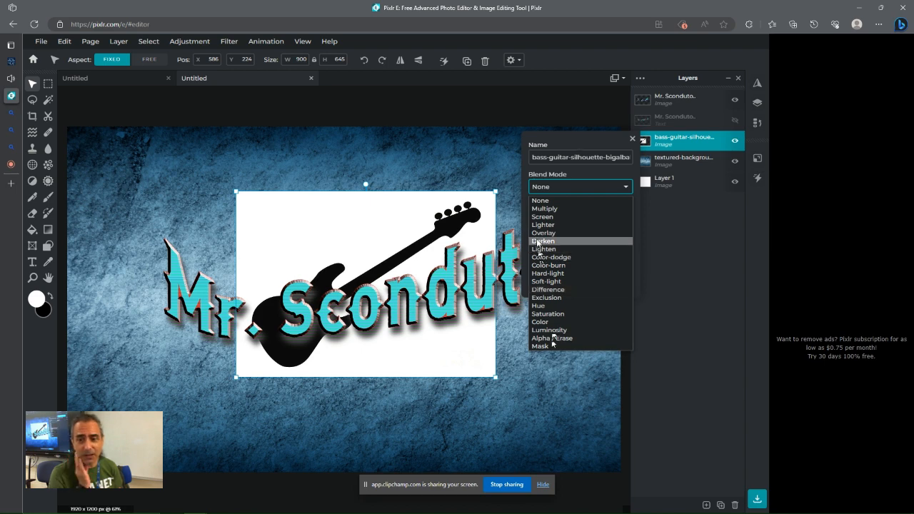
left_click(543, 209)
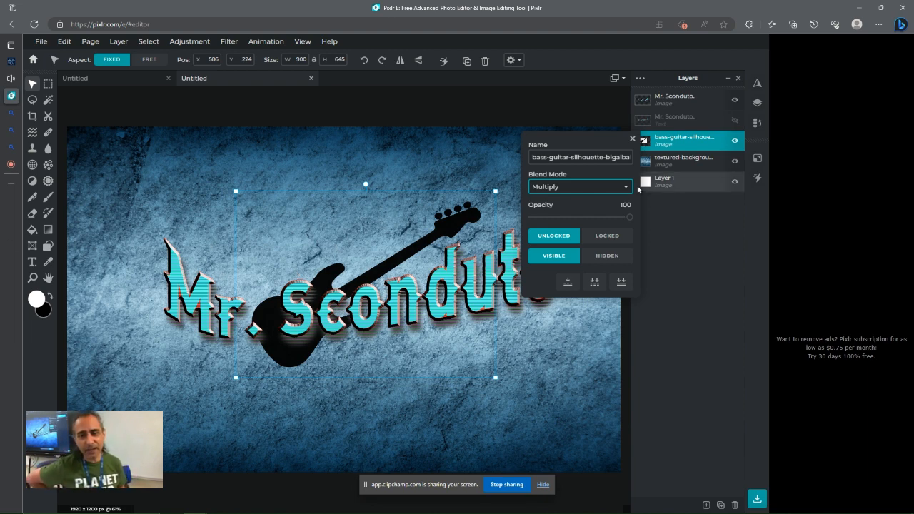
left_click(562, 187)
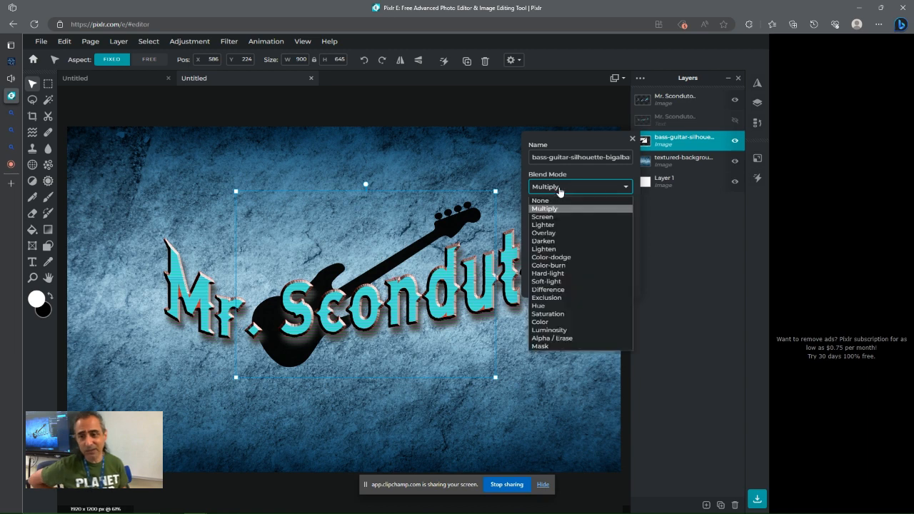
left_click(543, 221)
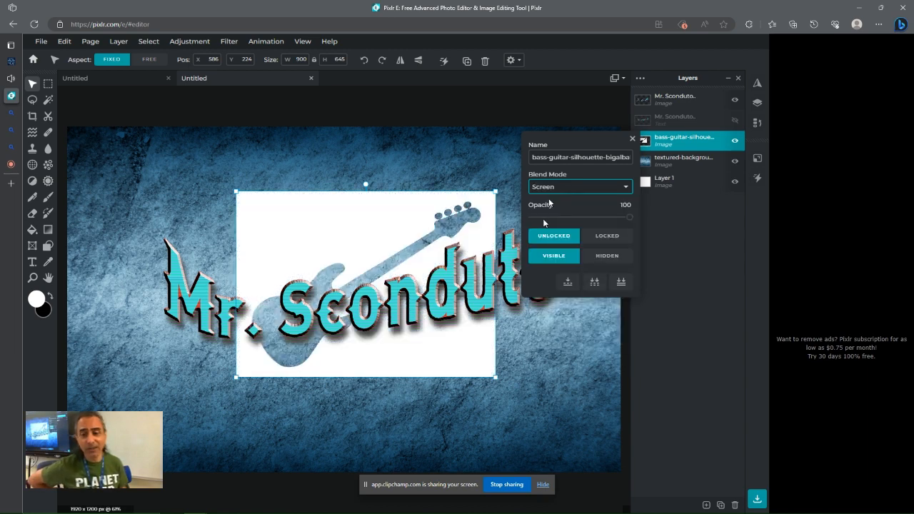
left_click(544, 188)
left_click(543, 232)
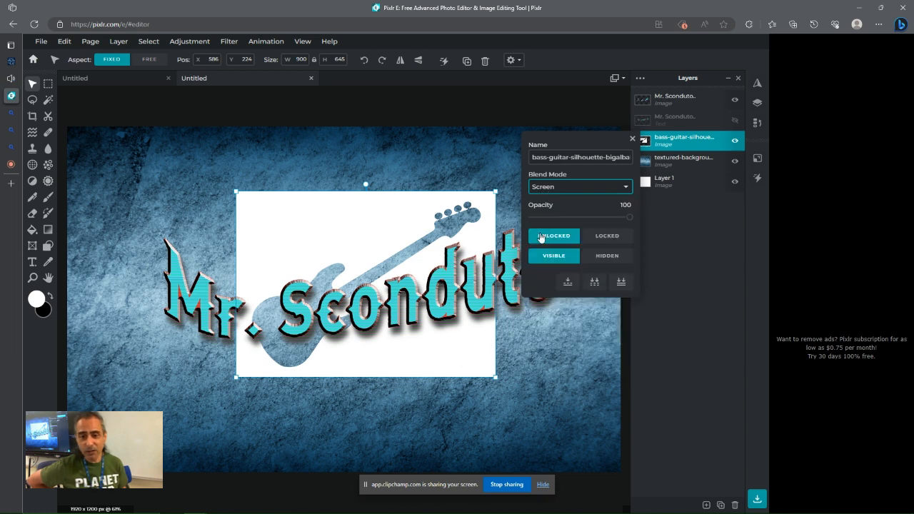
left_click(548, 187)
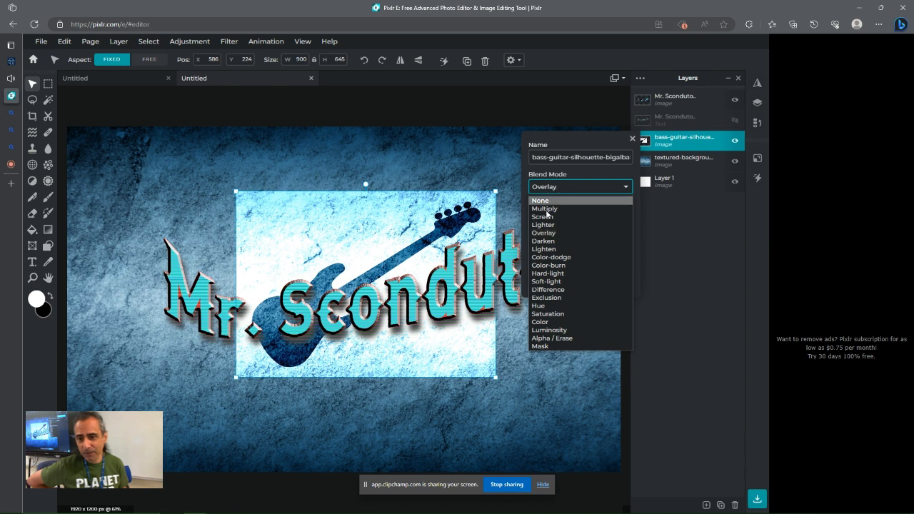
left_click(543, 241)
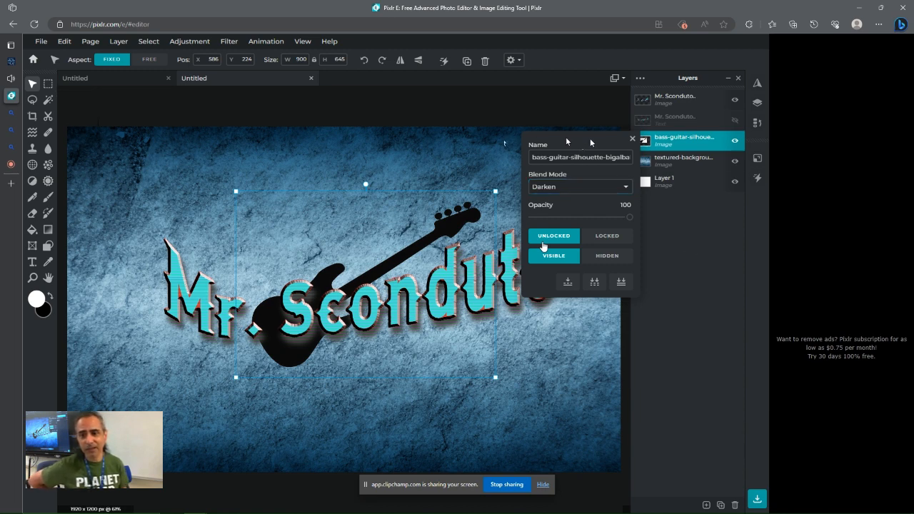
left_click(632, 138)
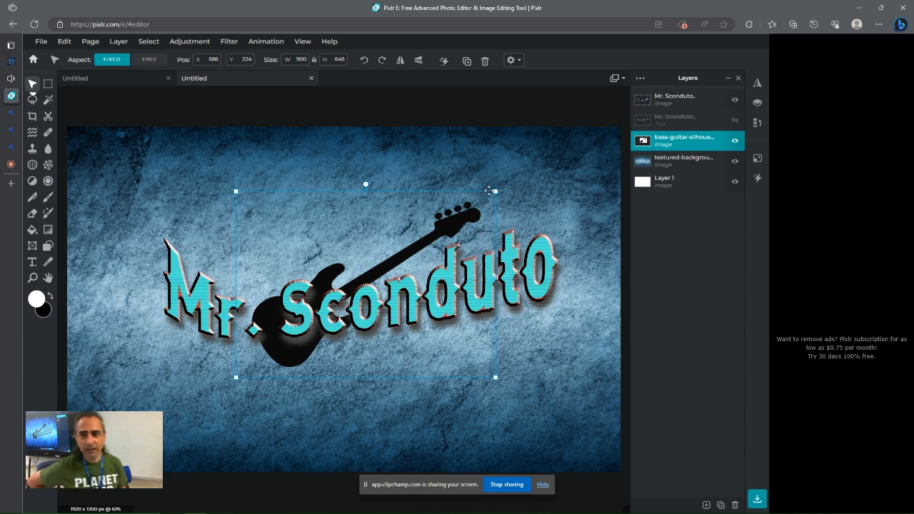
Enlarge the guitar image to about 1310 × 938 px and centre it behind the name
left_click_drag(489, 190, 556, 159)
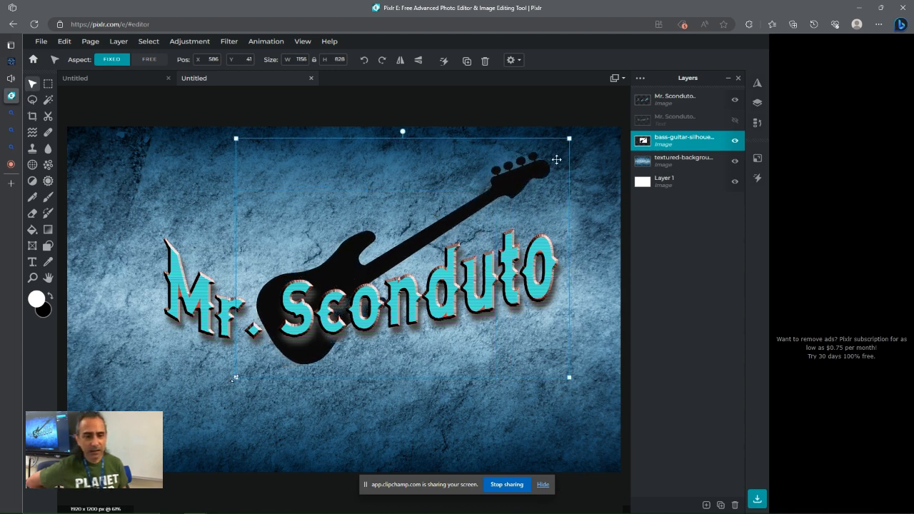
left_click_drag(235, 378, 191, 410)
left_click_drag(404, 251, 408, 271)
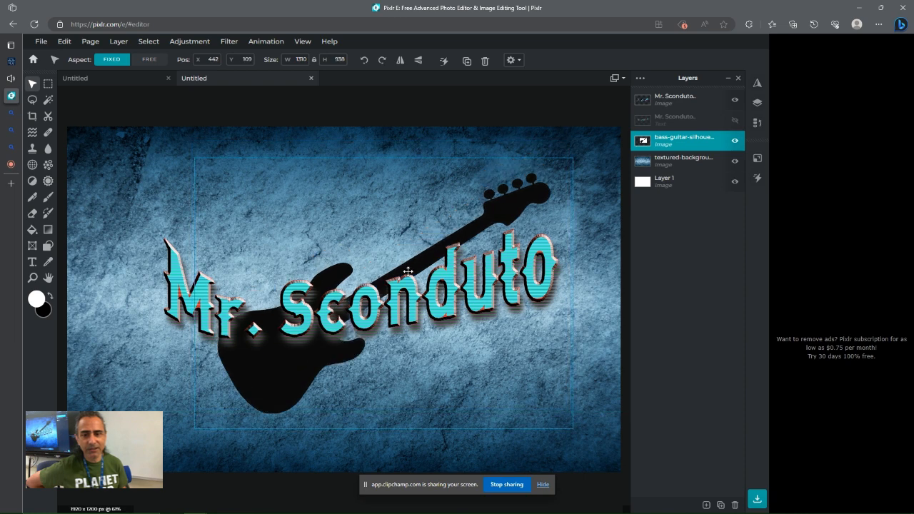
Lower the guitar layer's opacity in its layer settings
left_click(694, 139)
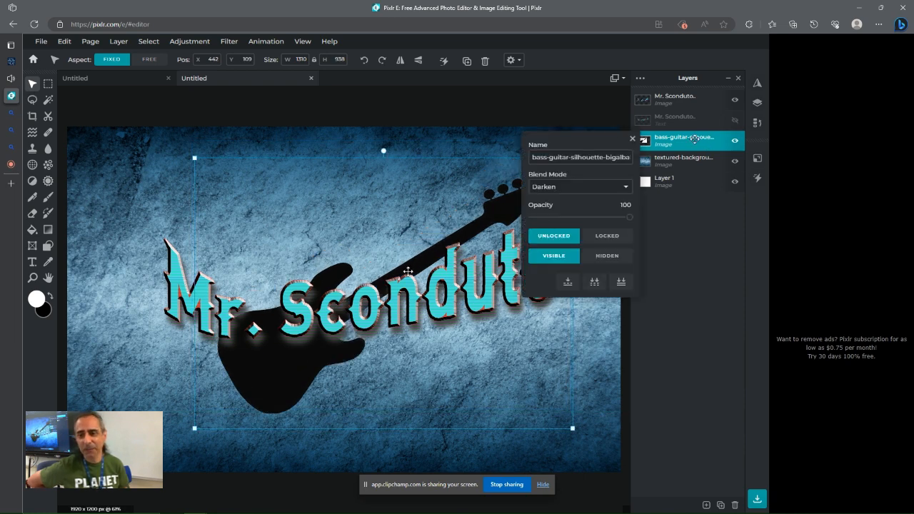
left_click_drag(629, 217, 575, 217)
left_click(631, 140)
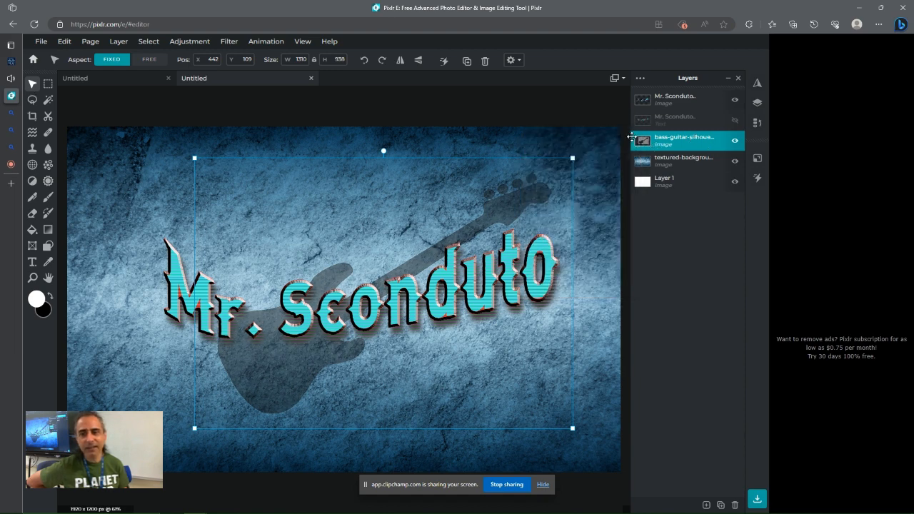
Colorize the guitar layer with Hue and saturation, setting hue to 99 and saturation to 92
left_click(183, 41)
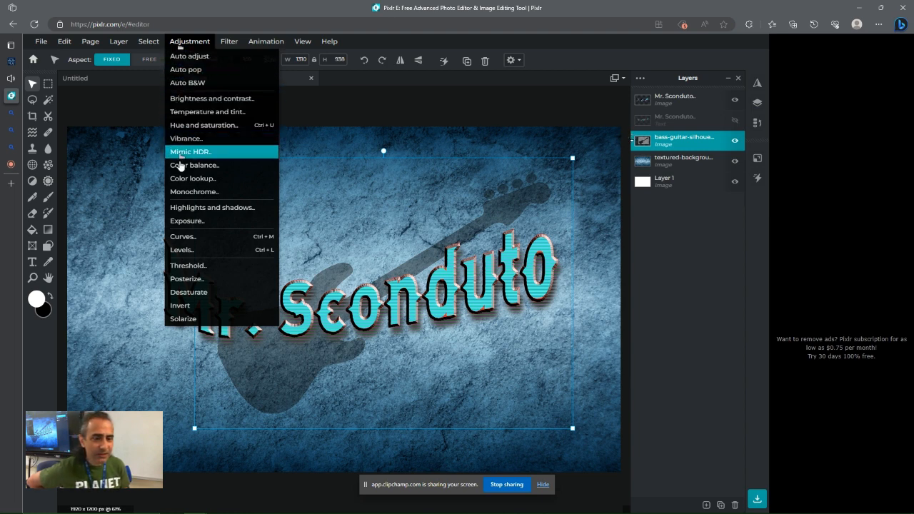
left_click(175, 129)
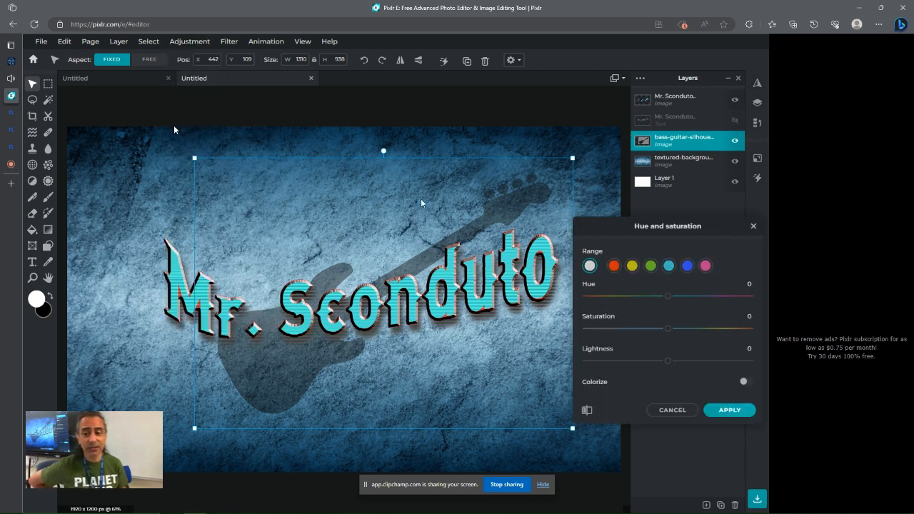
left_click(746, 383)
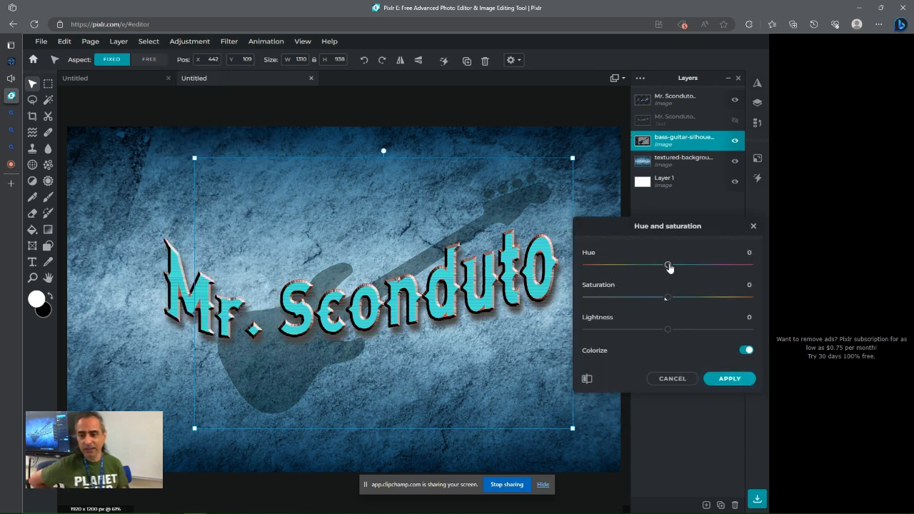
left_click_drag(668, 266, 692, 269)
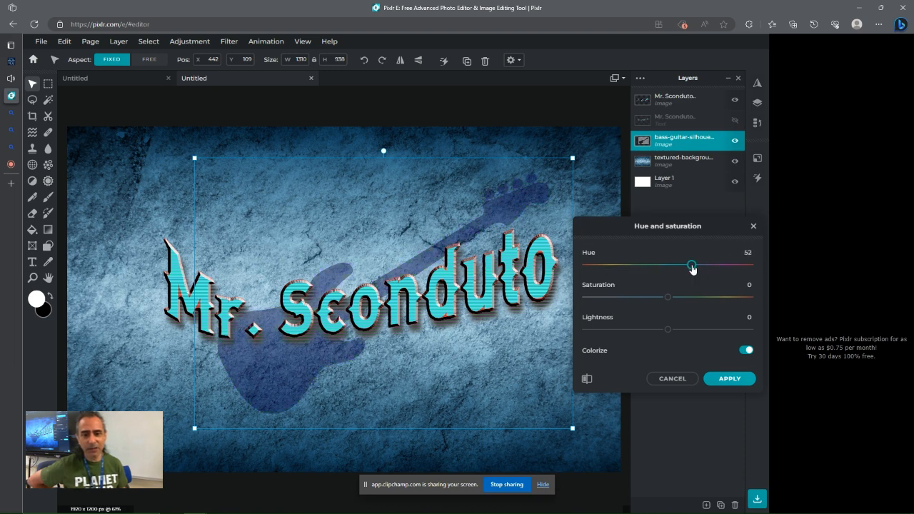
left_click_drag(761, 267, 713, 270)
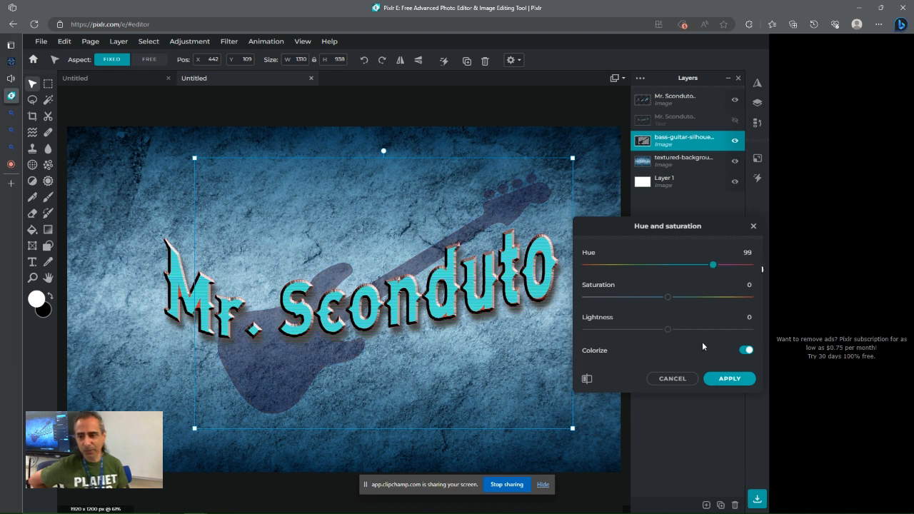
left_click_drag(663, 292, 695, 302)
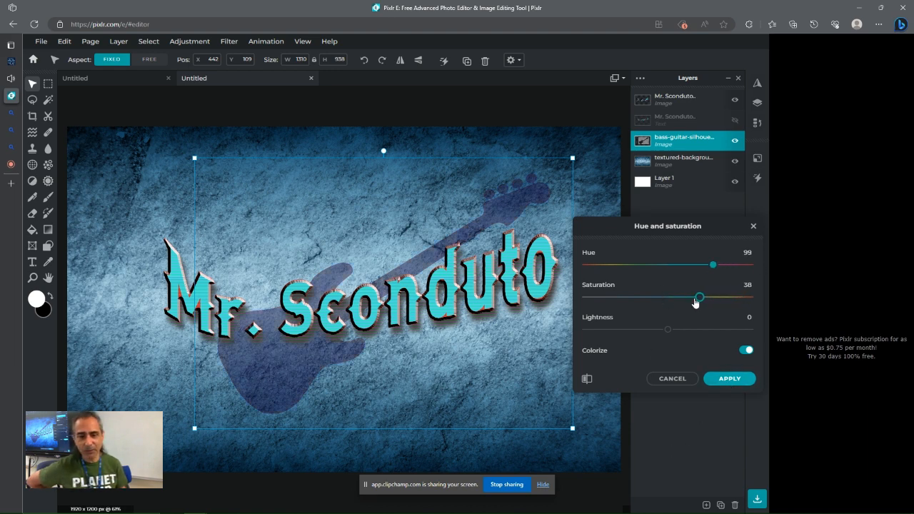
left_click(724, 378)
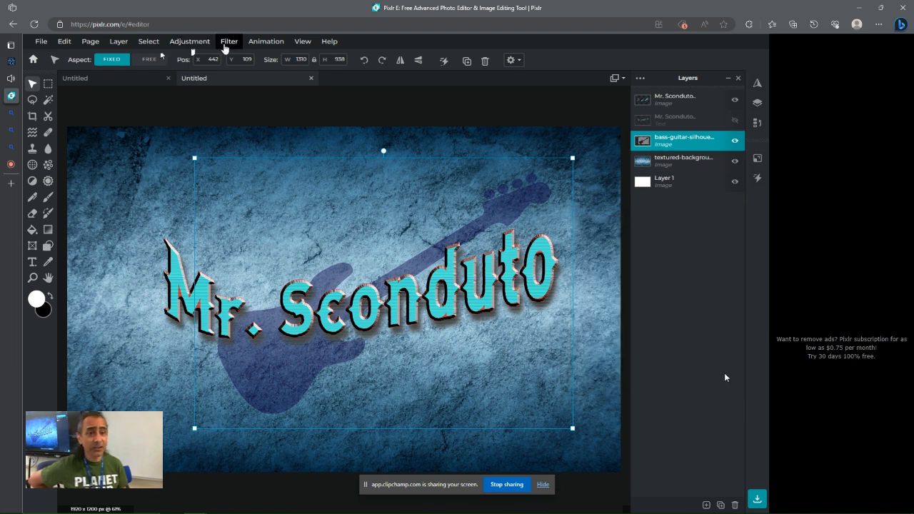
Apply the Pixelate filter to the guitar layer with an amount of 74
left_click(226, 44)
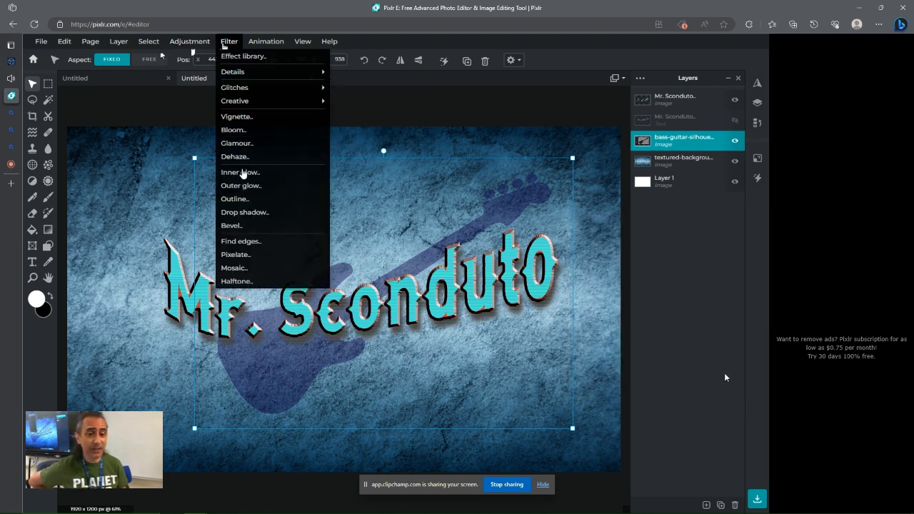
mouse_move(233, 92)
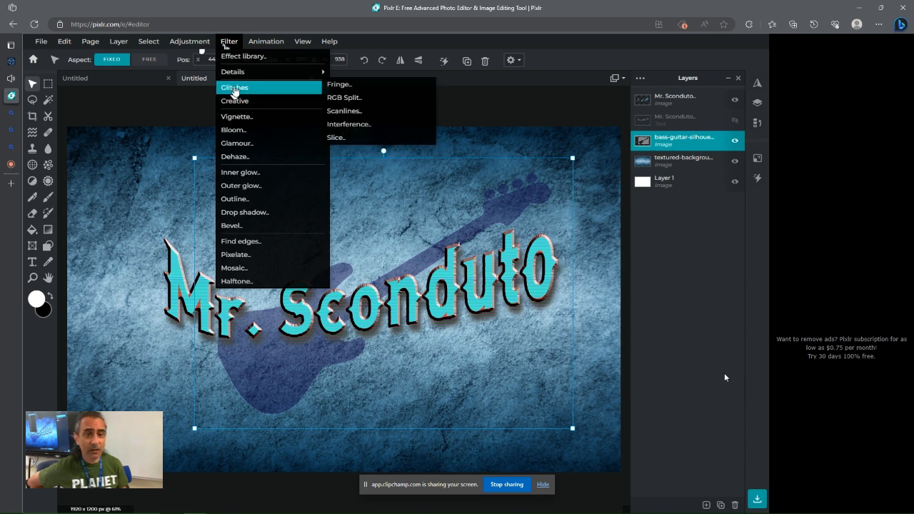
mouse_move(233, 72)
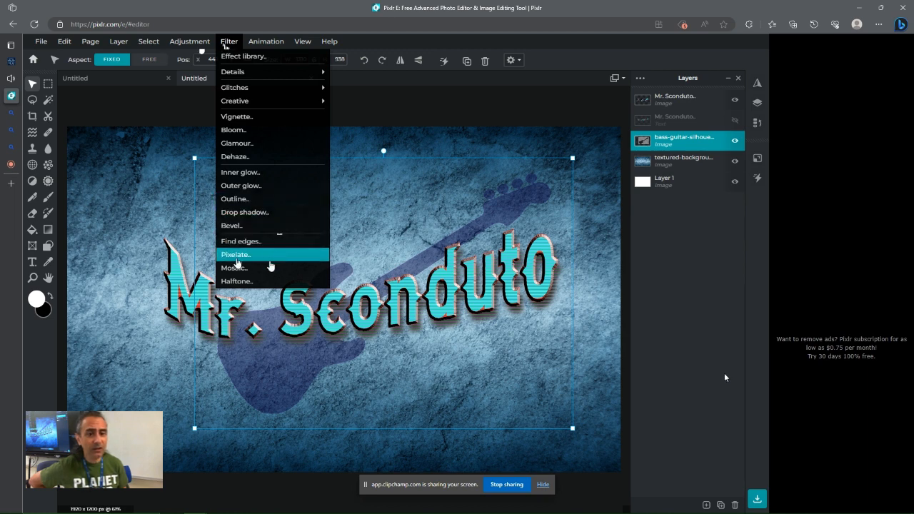
left_click(274, 257)
left_click_drag(586, 283, 707, 283)
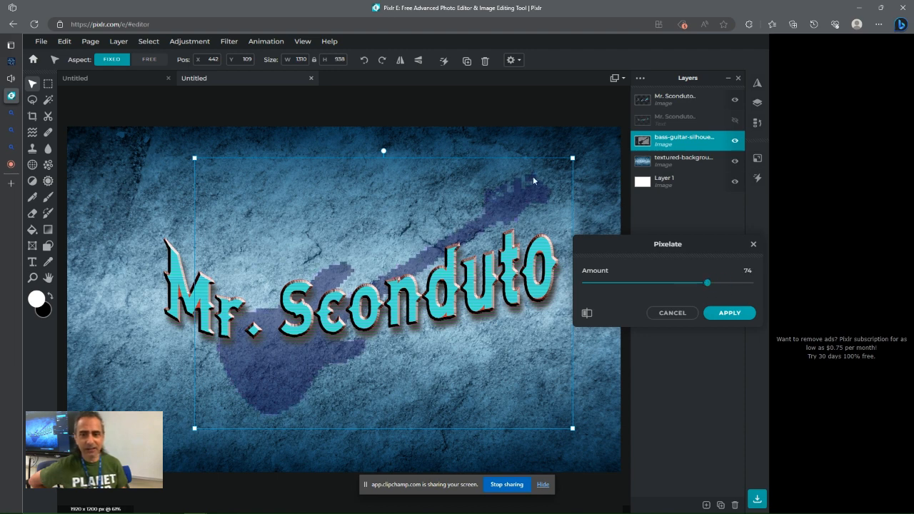
left_click(719, 316)
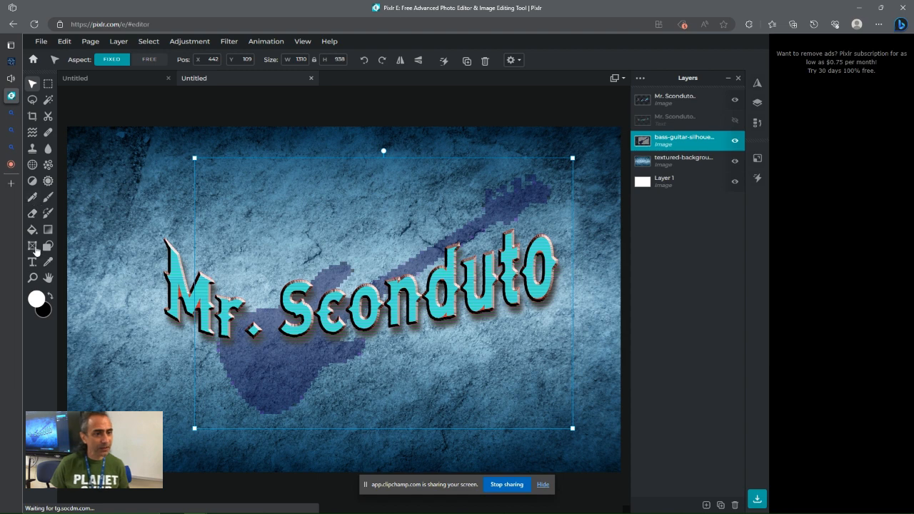
Crop the canvas to about 1536 × 1021 px, trimming the edges evenly around the design
left_click(32, 118)
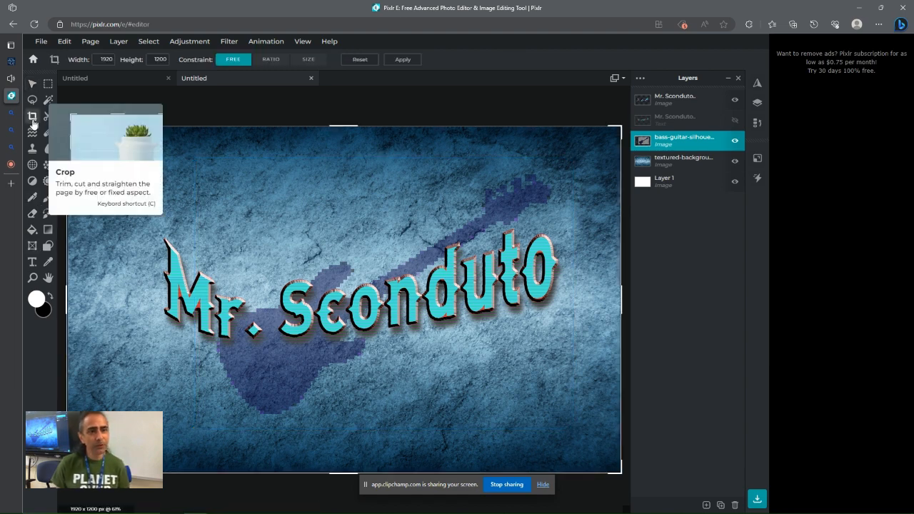
left_click_drag(620, 126, 594, 138)
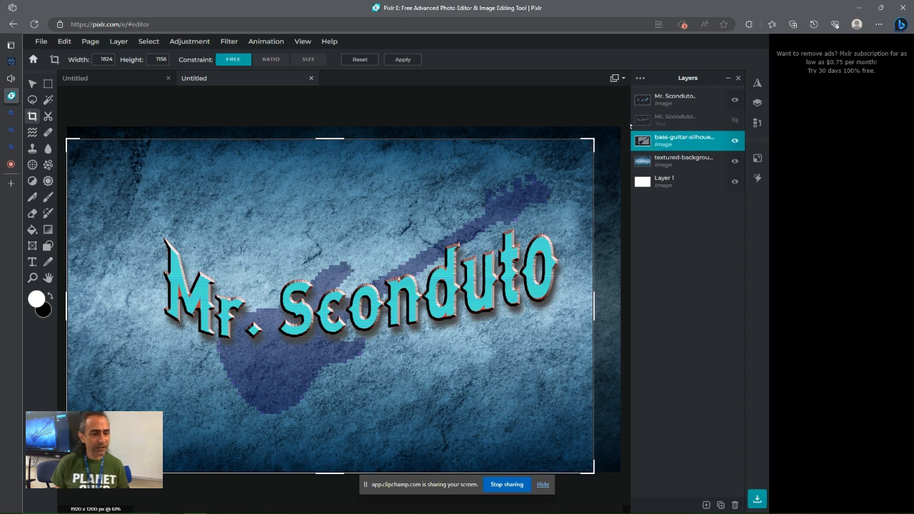
left_click_drag(66, 473, 142, 451)
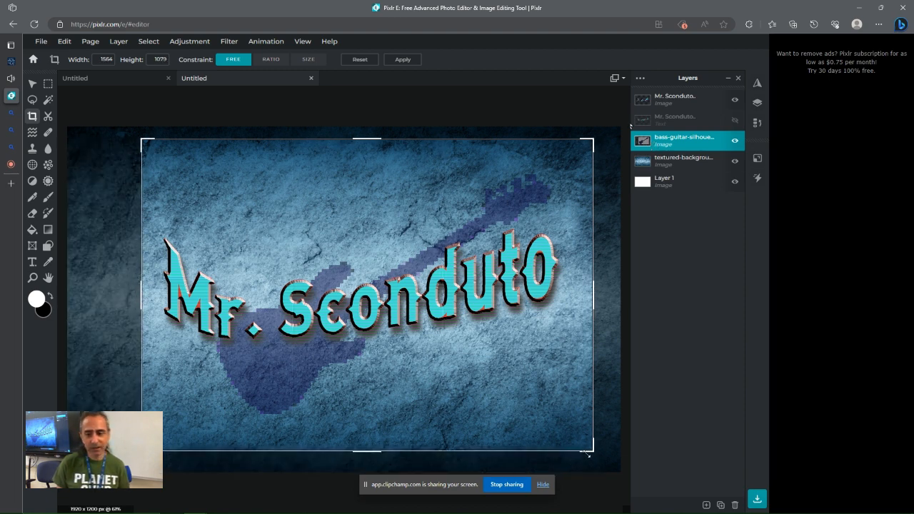
left_click_drag(587, 454, 584, 449)
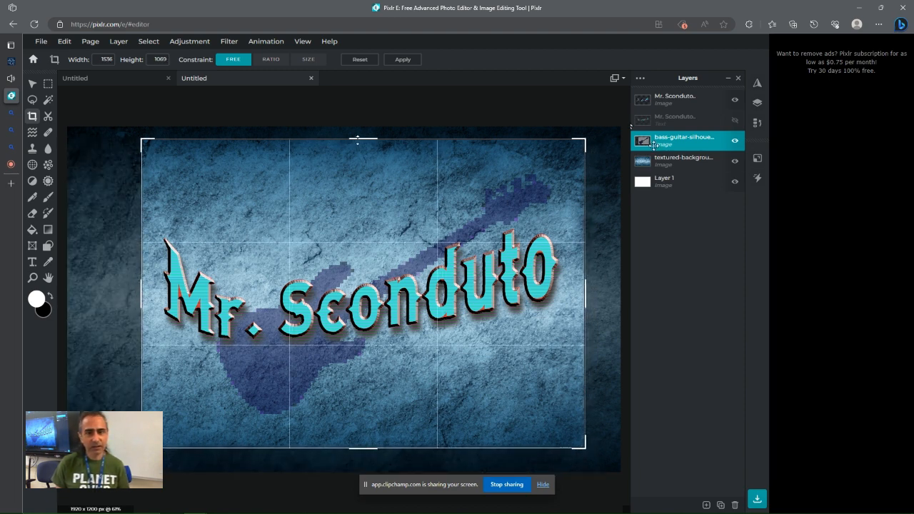
left_click_drag(357, 139, 361, 154)
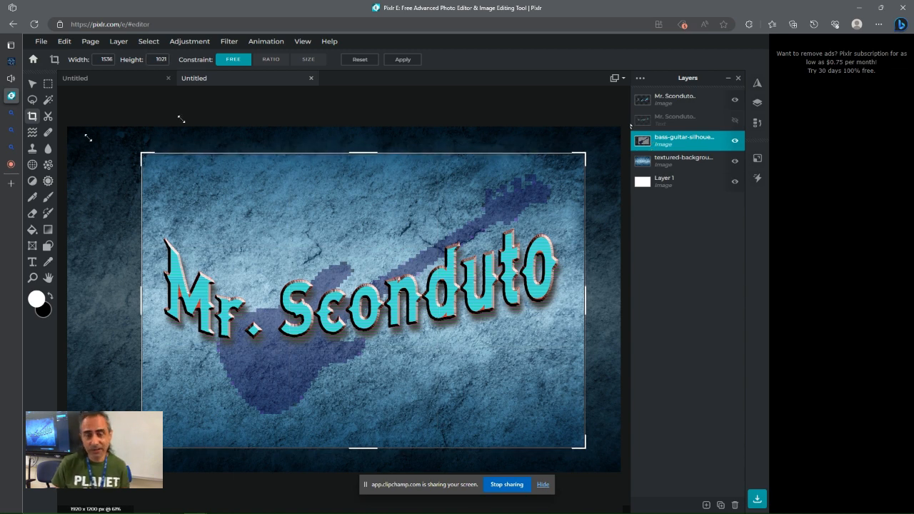
left_click(402, 59)
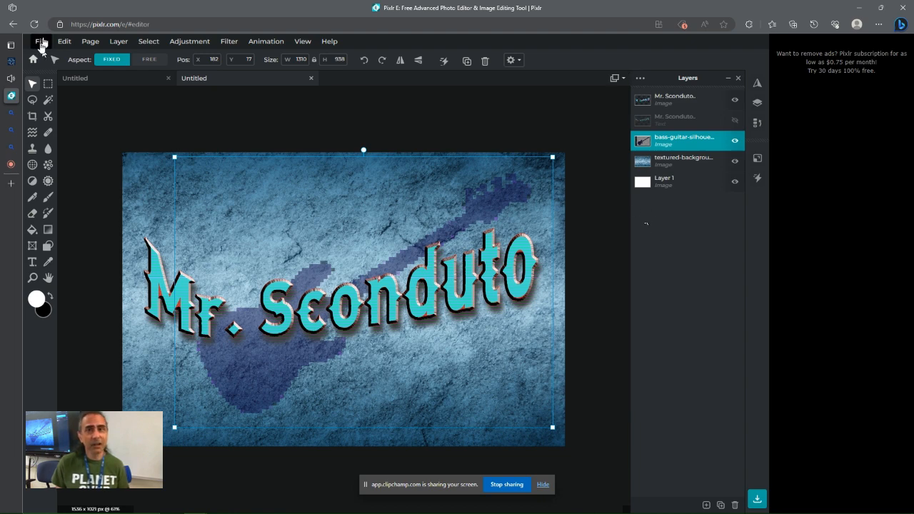
Save the project as a PXZ Pixlr document named demo in the Type Design folder
left_click(42, 42)
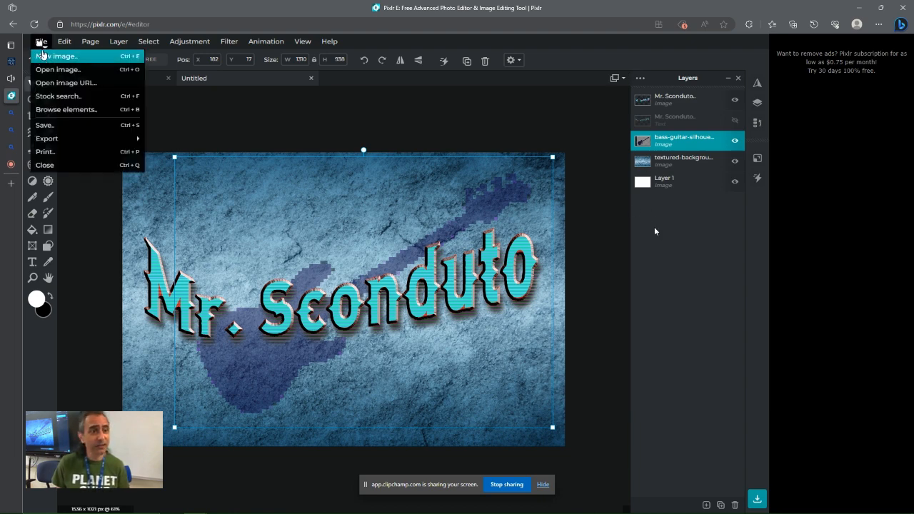
left_click(44, 126)
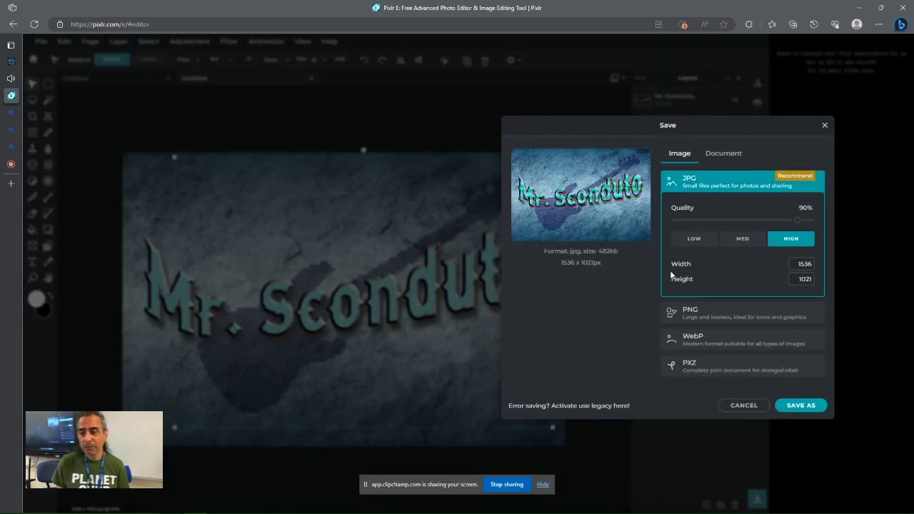
left_click(685, 365)
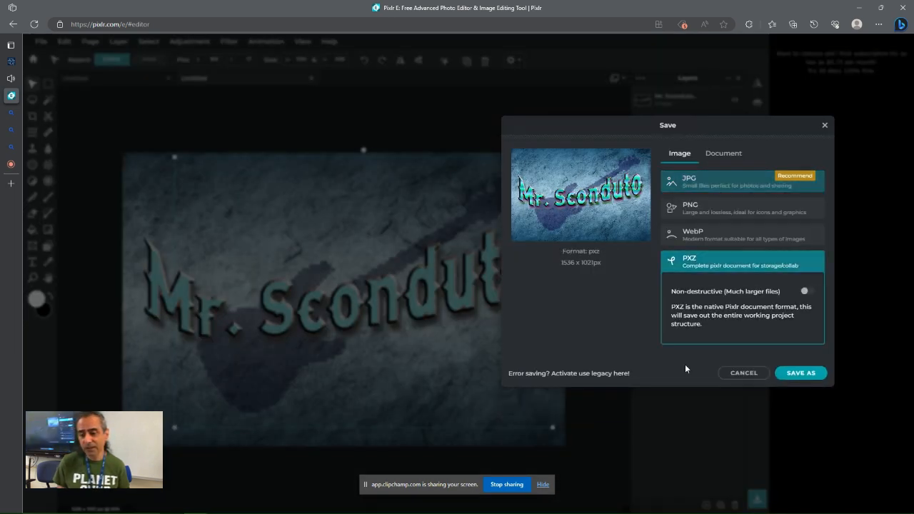
left_click(792, 374)
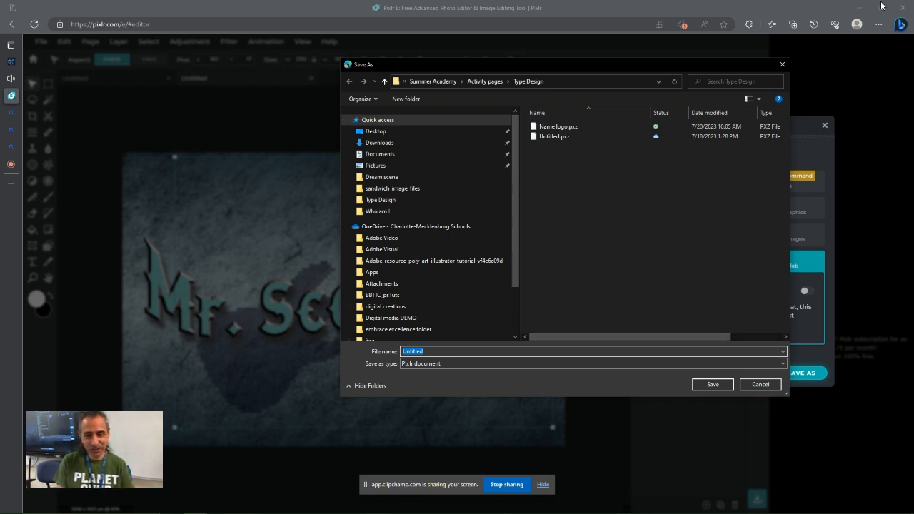
type("demo")
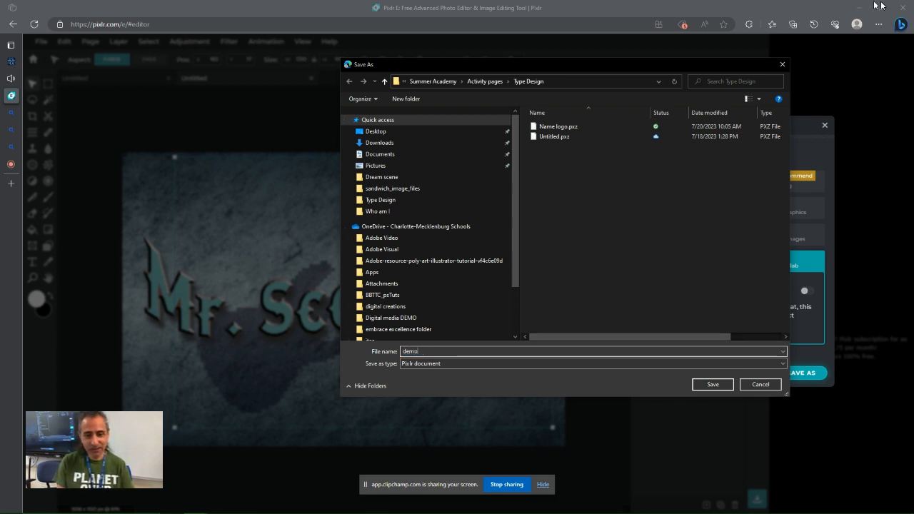
left_click(717, 388)
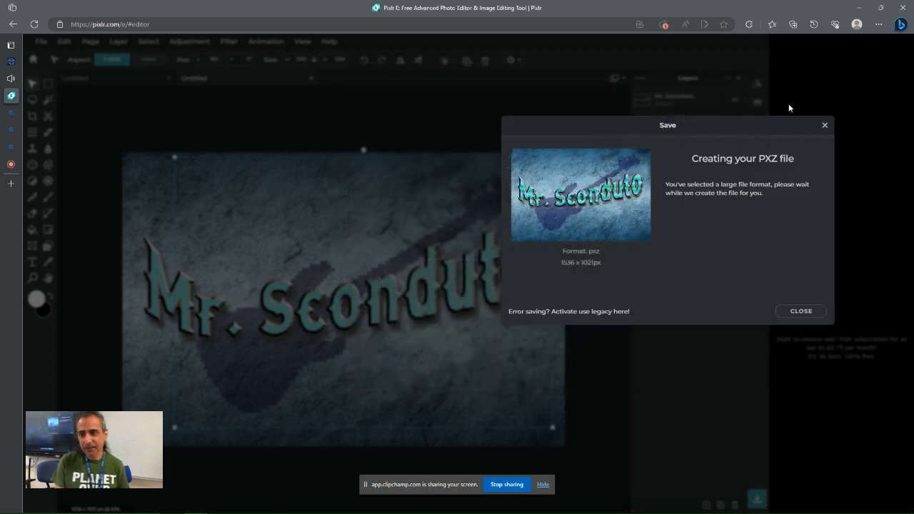
left_click(824, 125)
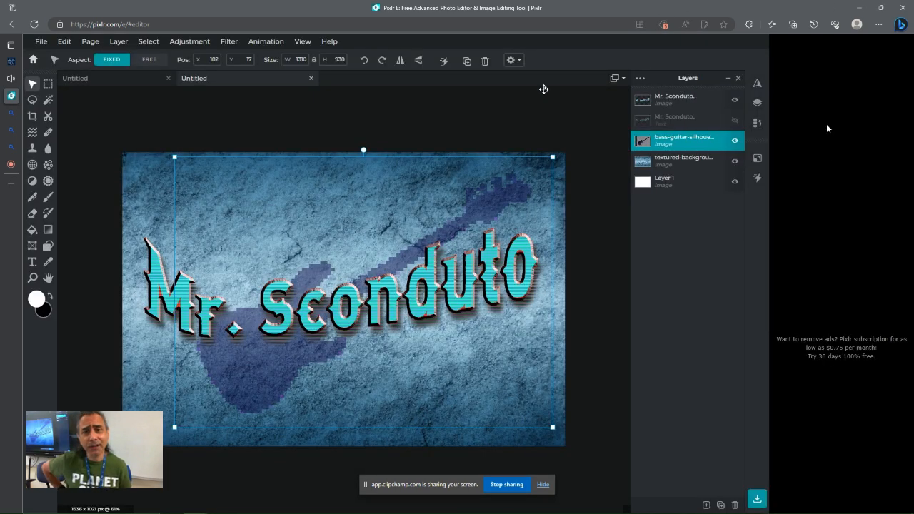